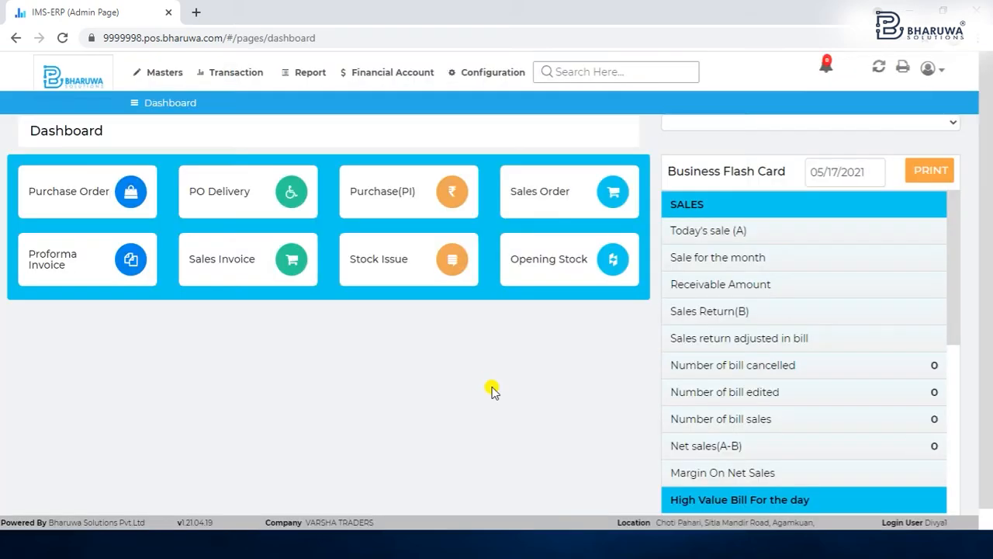
Step: Open a new purchase order entry form from the purchase transactions
left_click(237, 74)
left_click(230, 102)
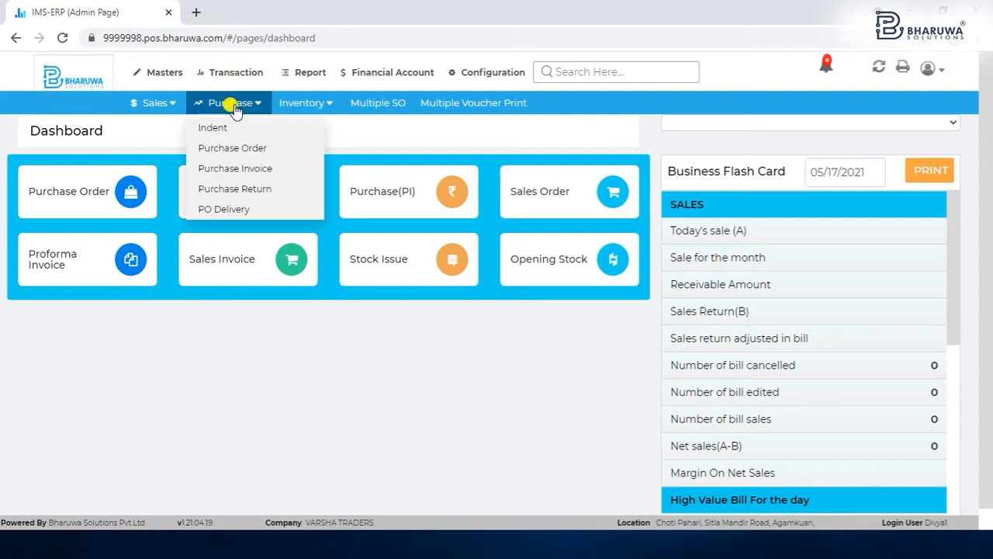
left_click(256, 149)
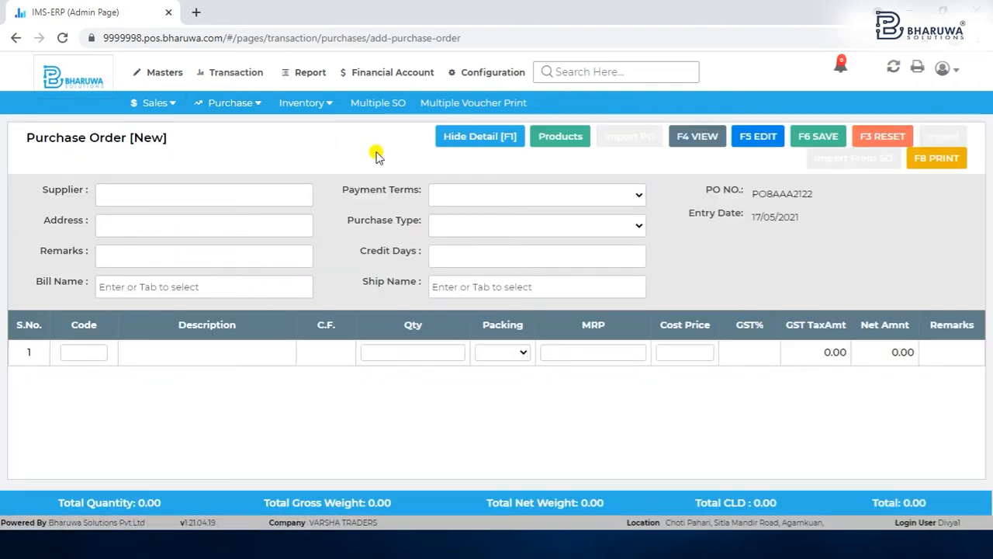
Step: Select THAREJA STORE from the supplier list as the supplier of the purchase order
left_click(138, 191)
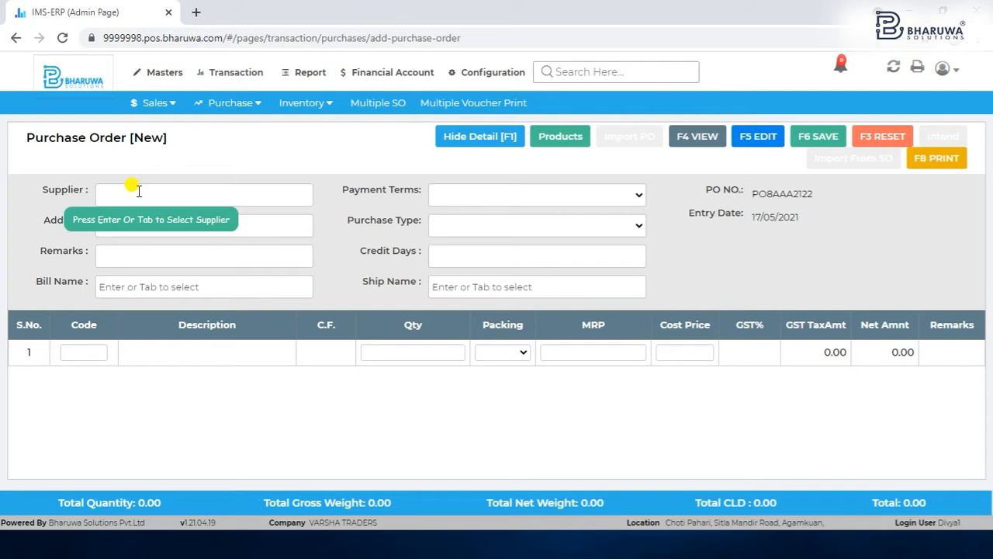
key("Return")
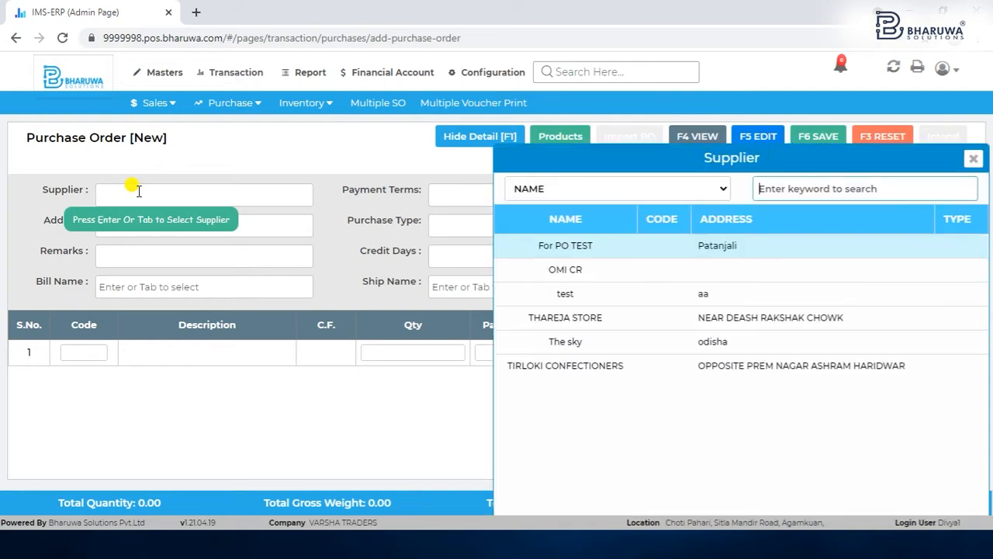
key("Down")
key("Down")
key("Down")
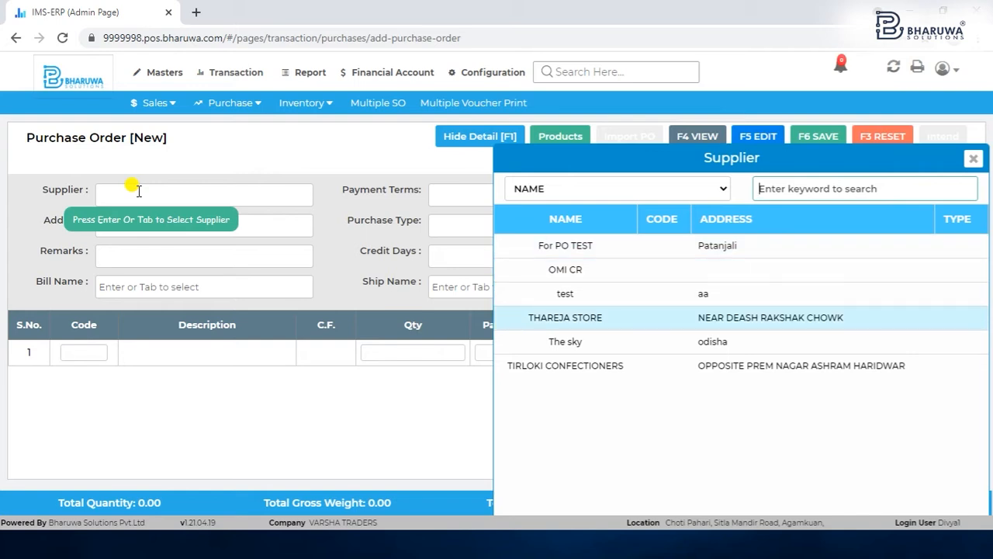
key("Return")
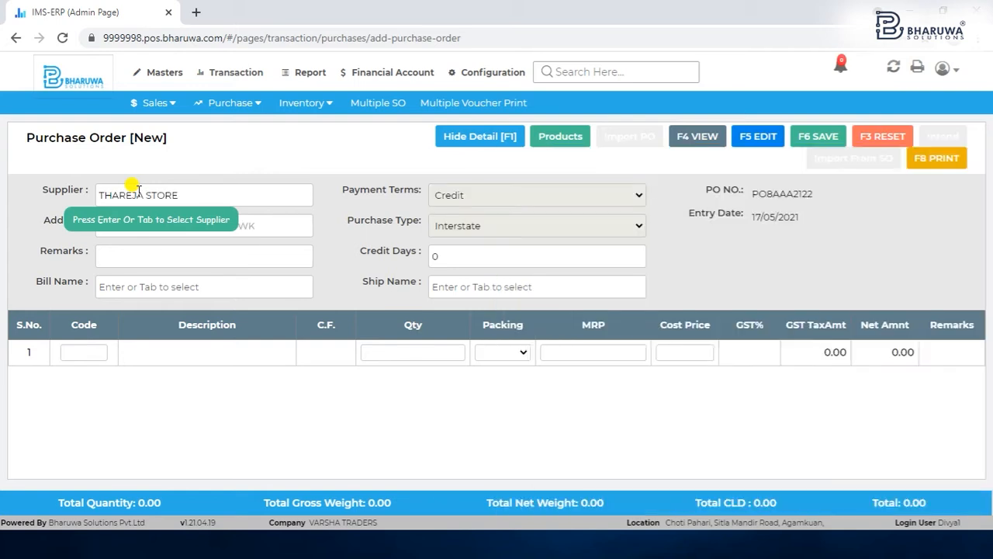
Step: Hide the order's header details and add KW CORNETTO MINI CHOCOLATE-NEW 45ML to row 1 with quantity 1 in PCS
left_click(85, 343)
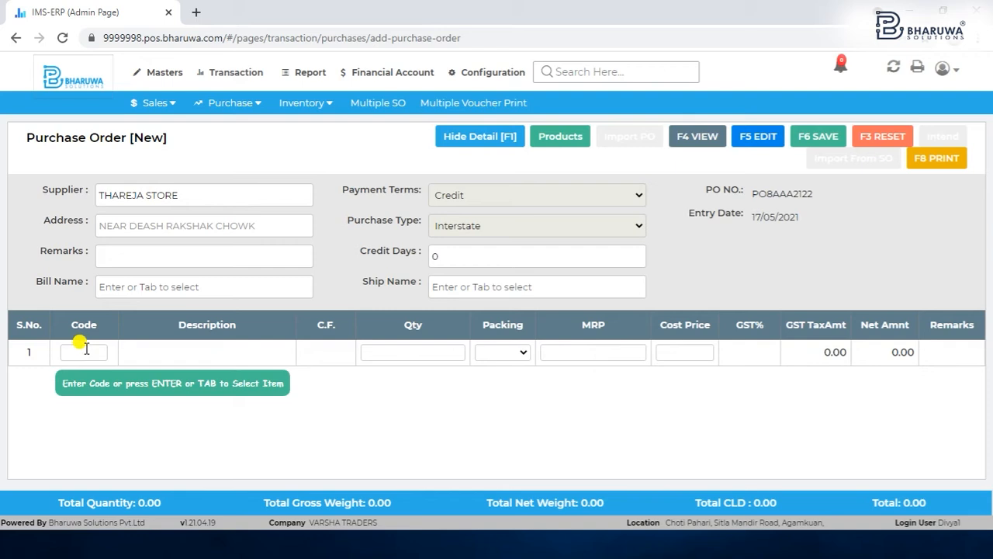
key("F1")
key("Return")
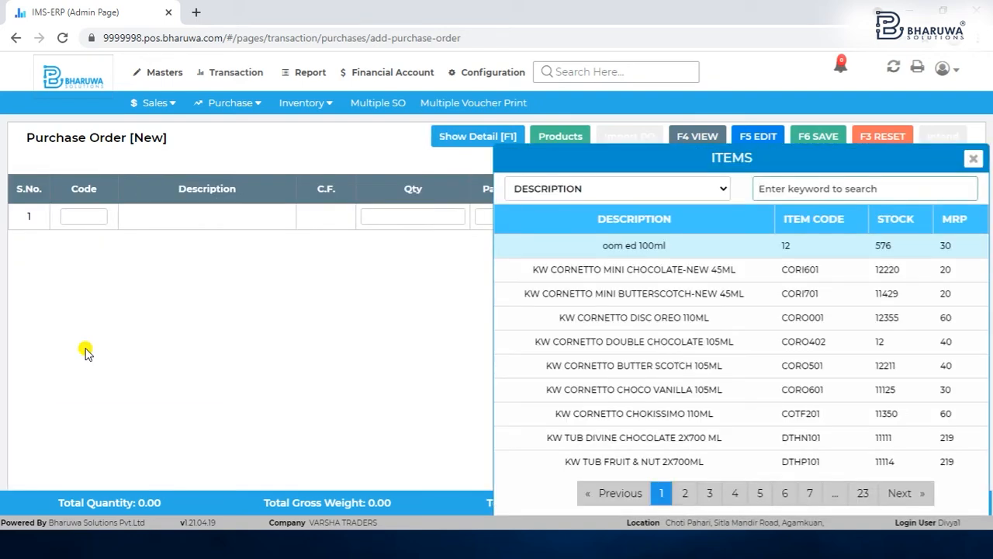
key("Down")
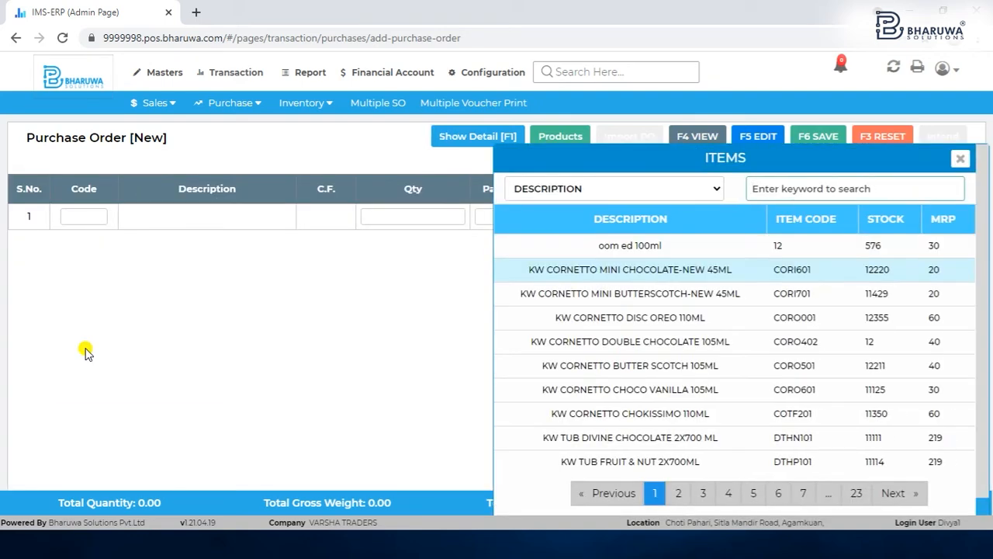
key("Return")
type("1")
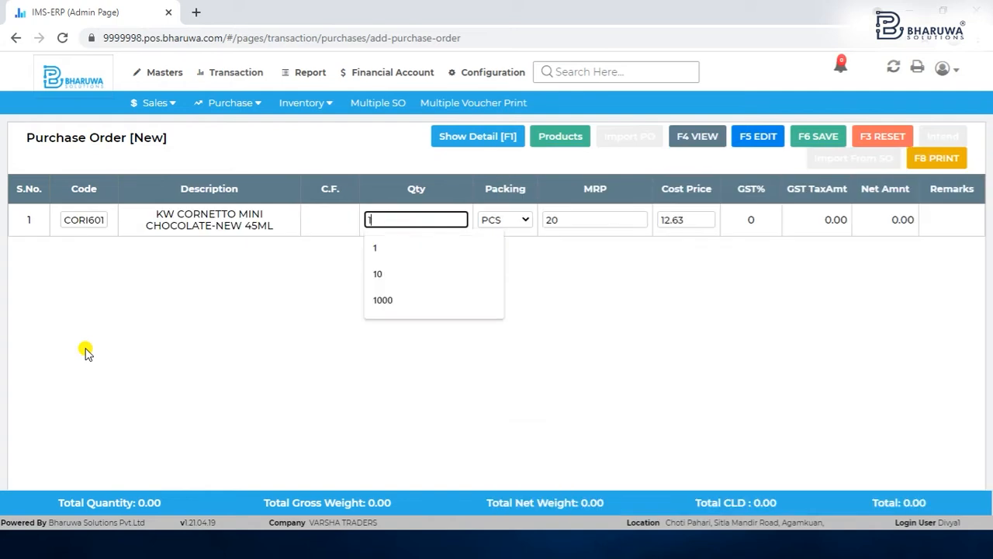
key("Return")
key("Return")
key("Return")
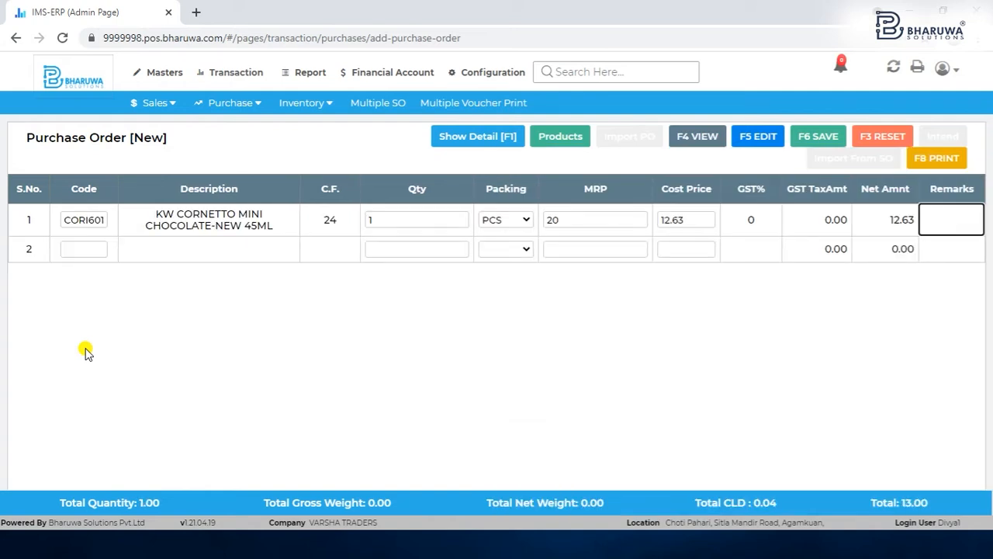
Step: Add KW CORNETTO DISC OREO 110ML to row 2 with quantity 2 in PCS
key("Return")
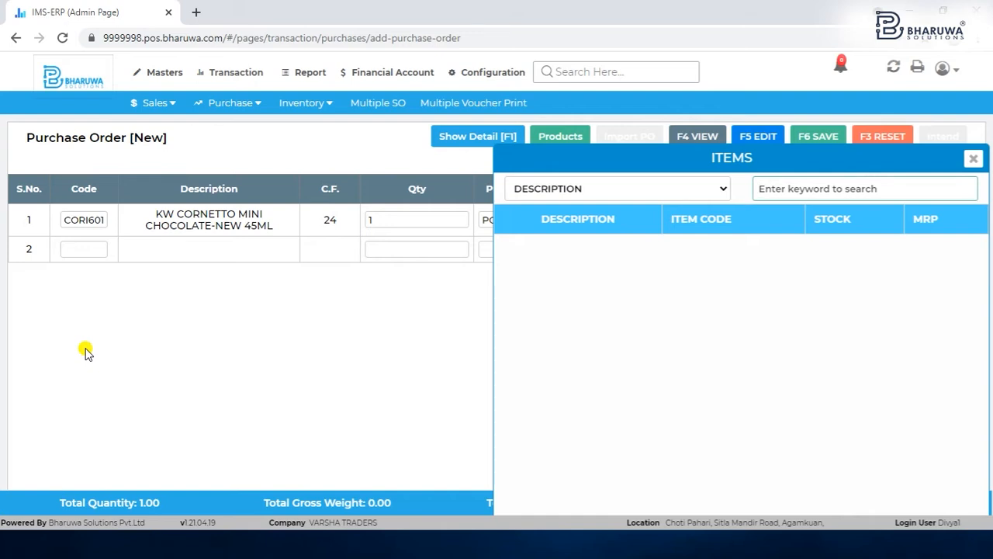
key("Down")
key("Down")
key("Return")
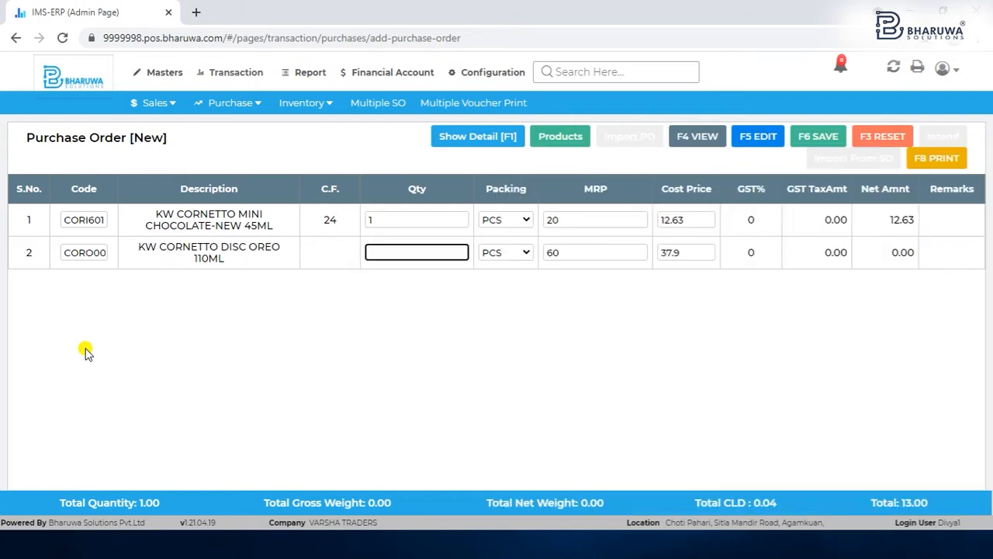
key("Return")
key("Return")
key("Return")
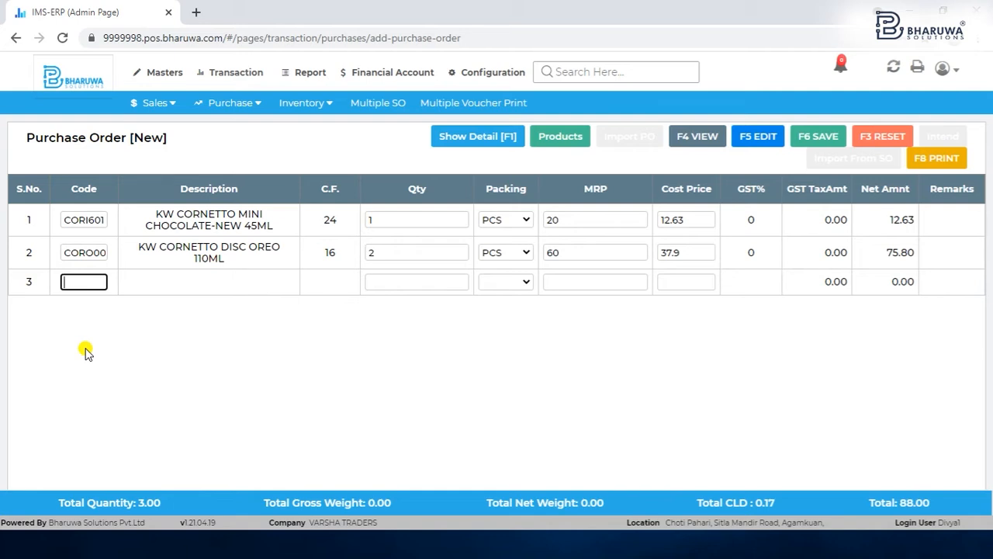
Step: Delete the KW CORNETTO DISC OREO 110ML row from the purchase order and confirm the deletion
left_click(79, 253)
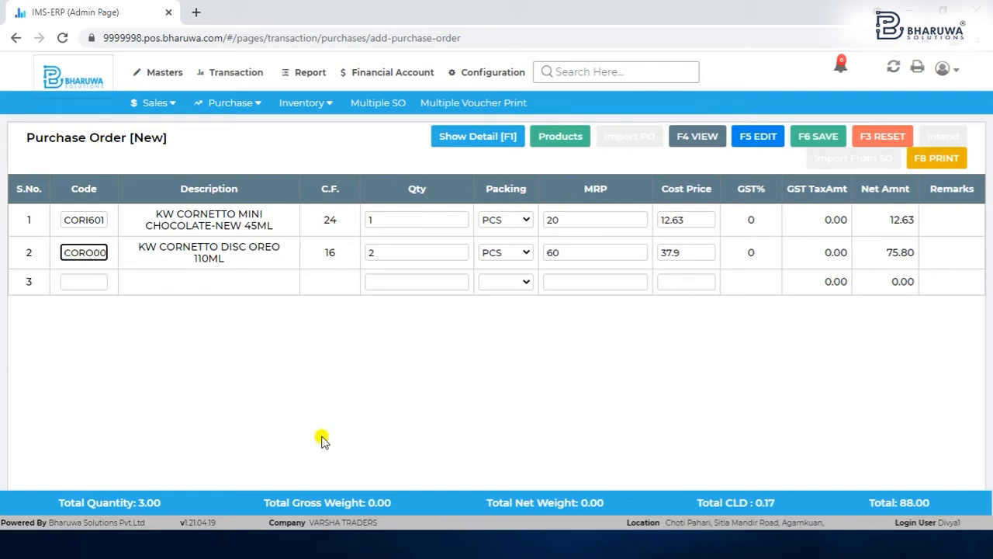
key("Delete")
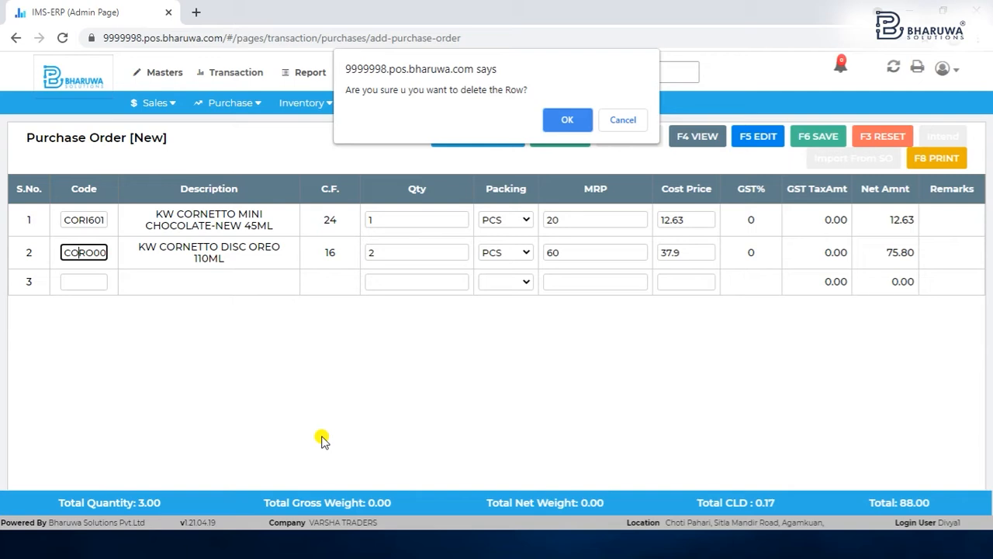
left_click(570, 117)
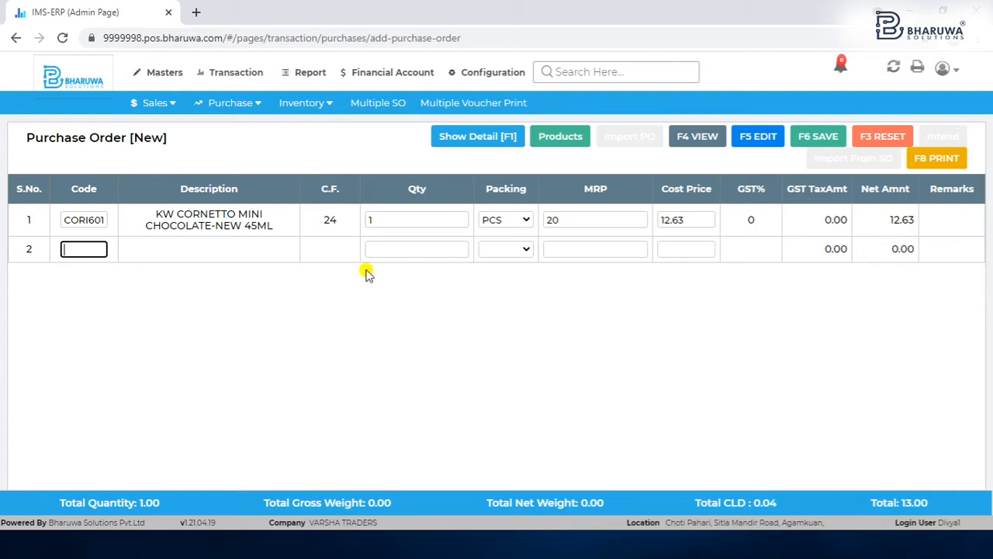
Step: Add KW CORNETTO DOUBLE CHOCOLATE 105ML to row 2 with quantity 3 in PCS
key("Return")
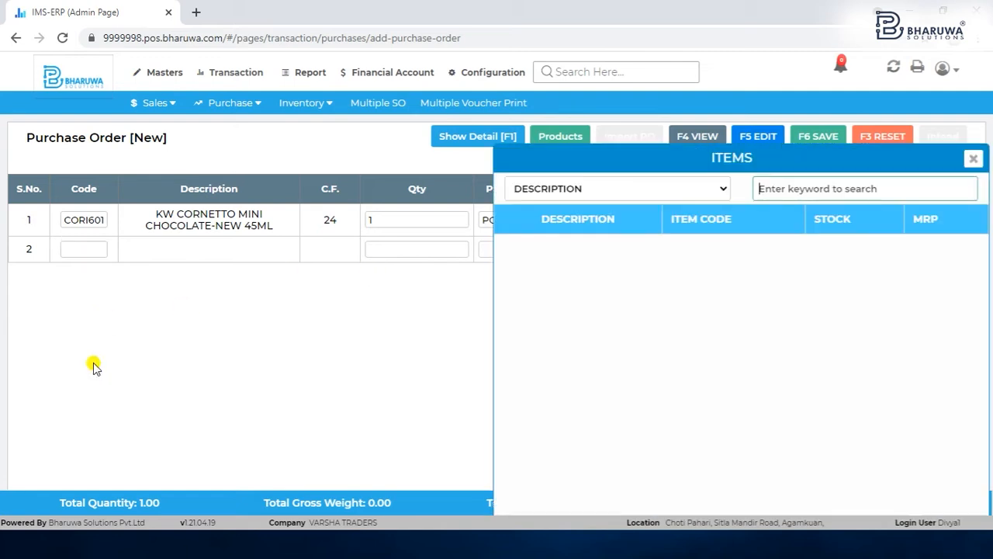
key("Down")
key("Down")
key("Down")
key("Down")
key("Return")
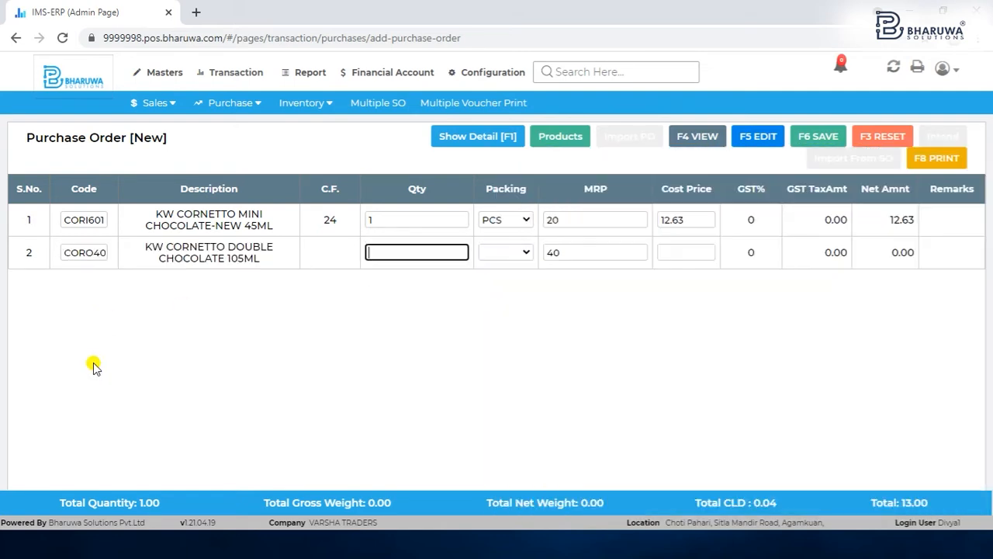
key("Return")
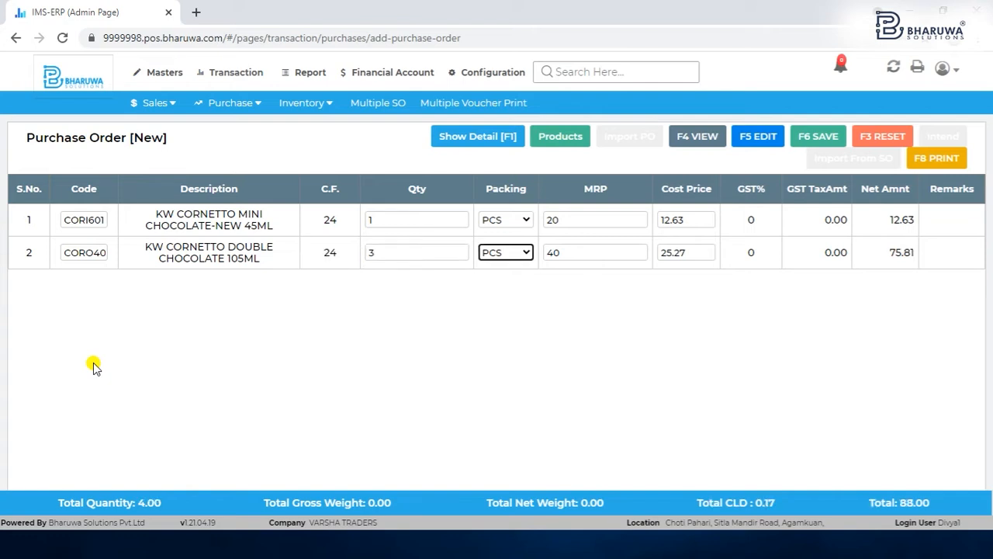
key("Return")
key("Return")
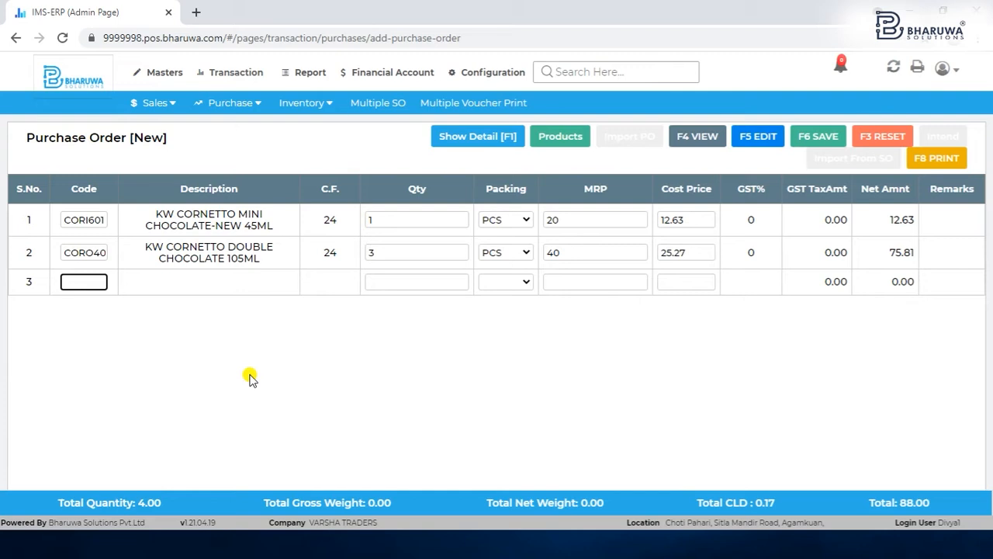
Step: Save the purchase order and skip printing it
left_click(816, 138)
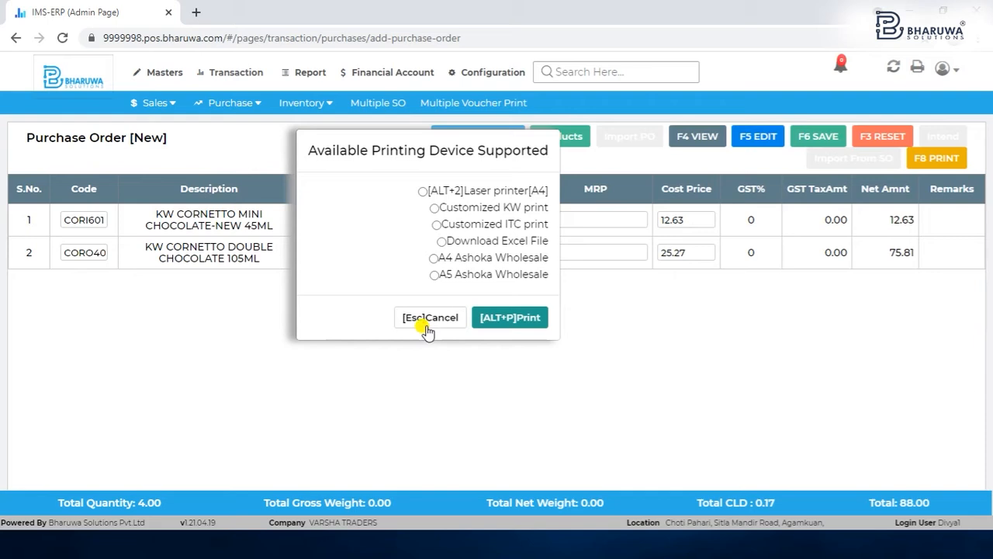
left_click(427, 326)
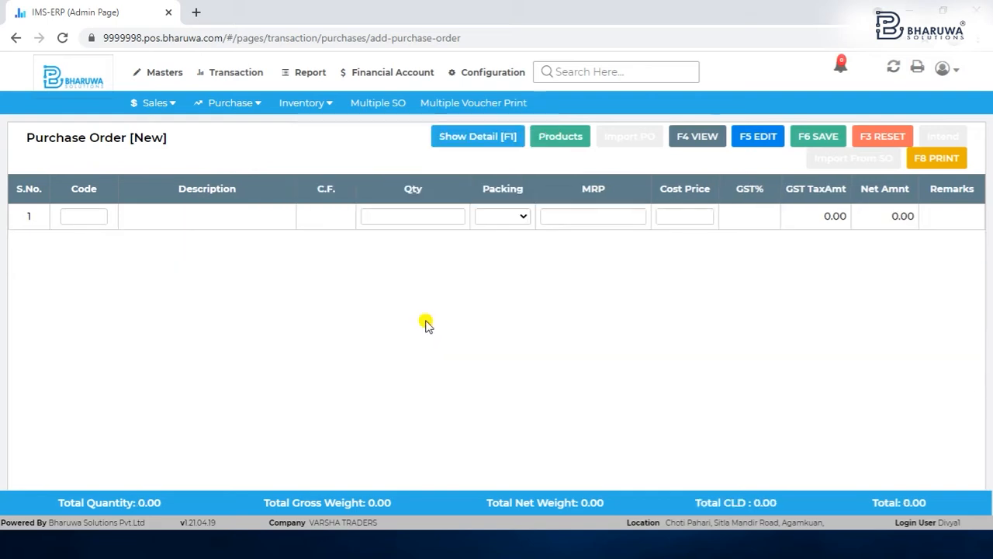
Step: Show the header details of the blank purchase order and choose THAREJA STORE as its supplier
left_click(465, 133)
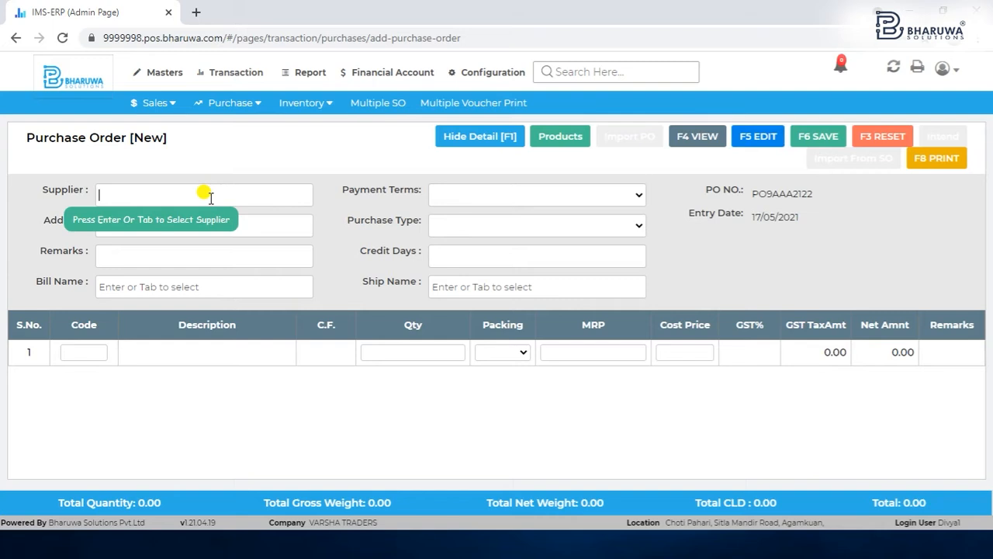
key("Return")
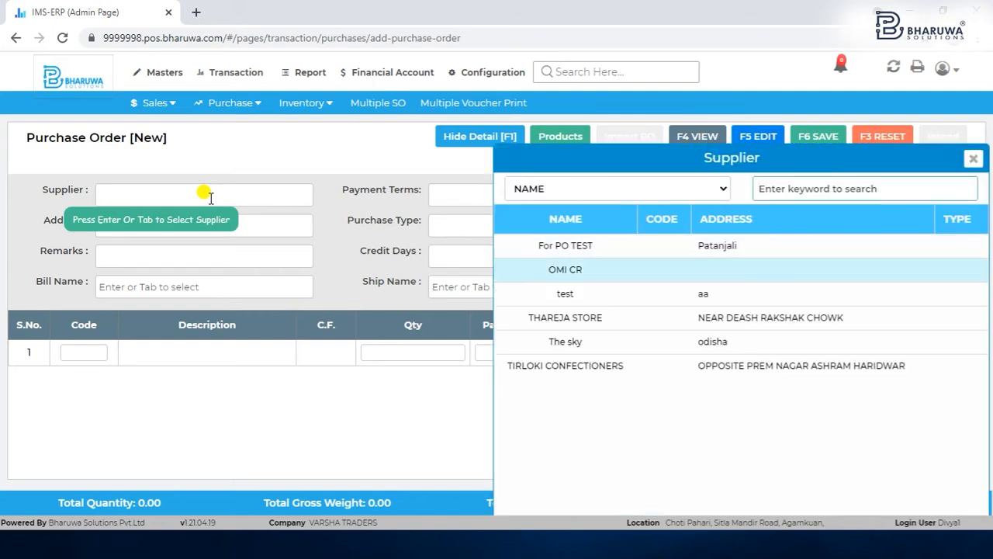
key("Down")
key("Down")
key("Return")
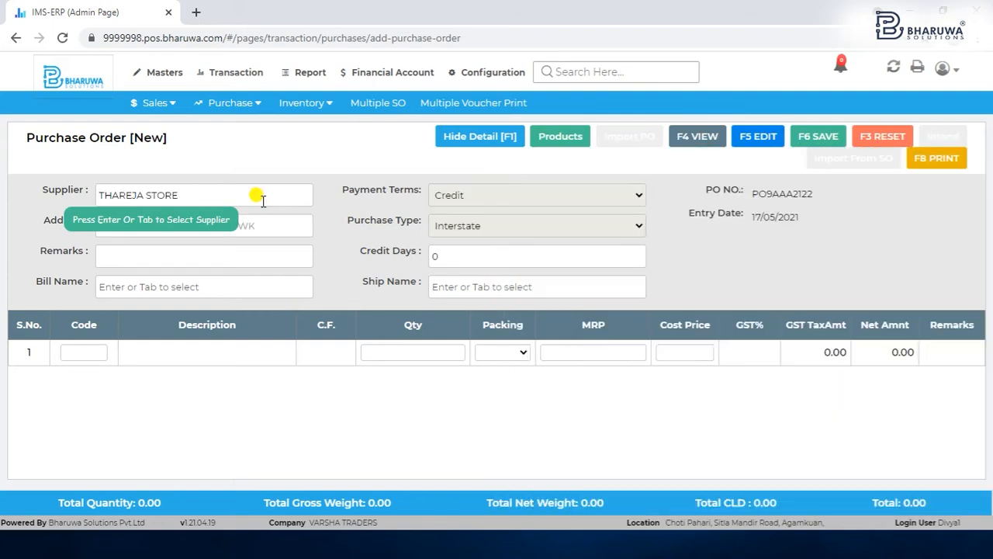
Step: Download the sample template for importing a purchase order and open the file in Excel
left_click(628, 139)
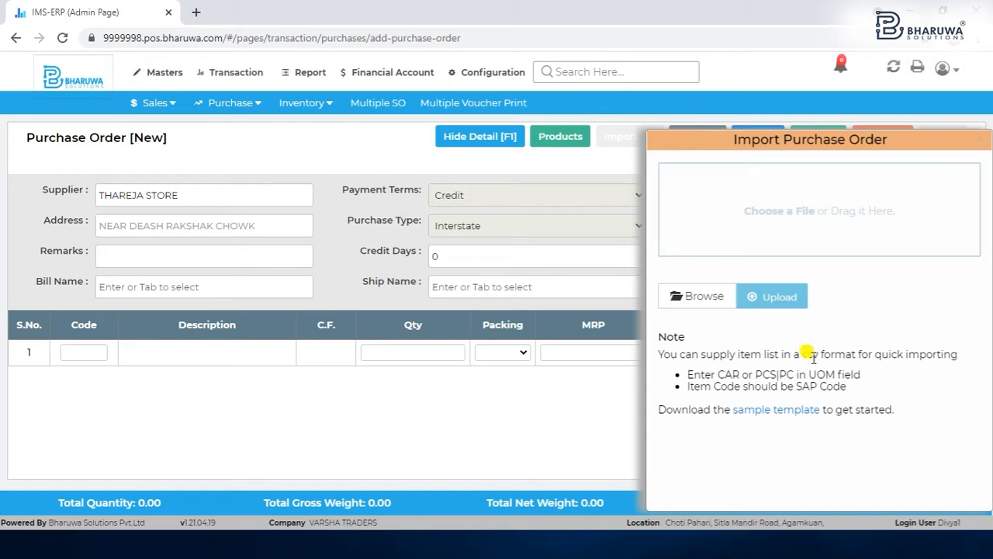
left_click(761, 409)
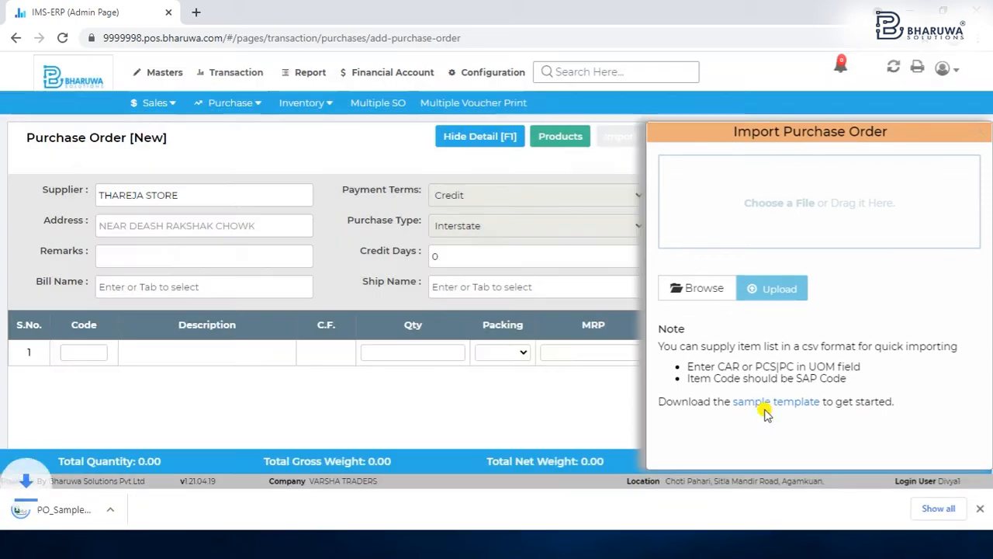
left_click(75, 508)
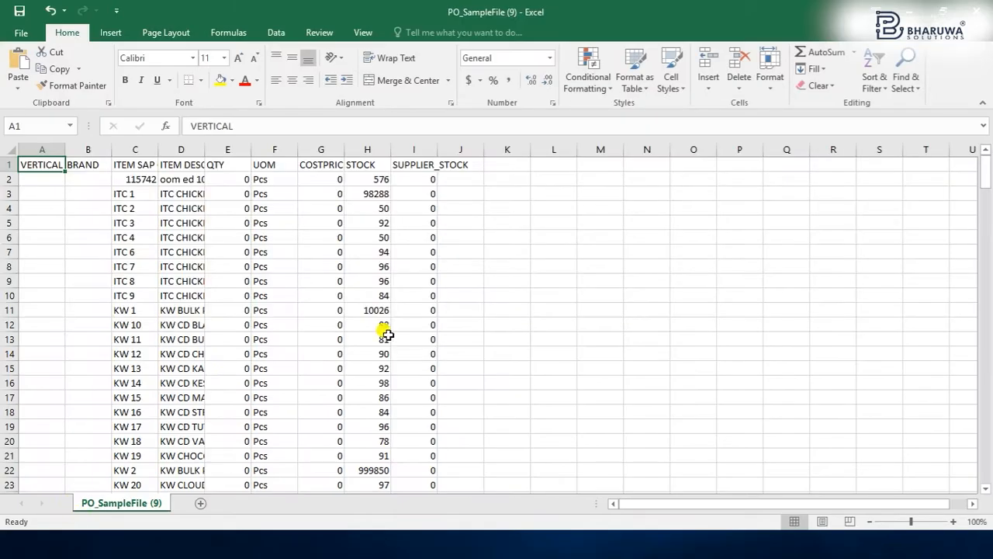
Step: Autofit the item SAP code and item description columns and enter quantities 1, 2 and 3 for ITC 3, ITC 4 and ITC 6
double_click(205, 149)
double_click(154, 144)
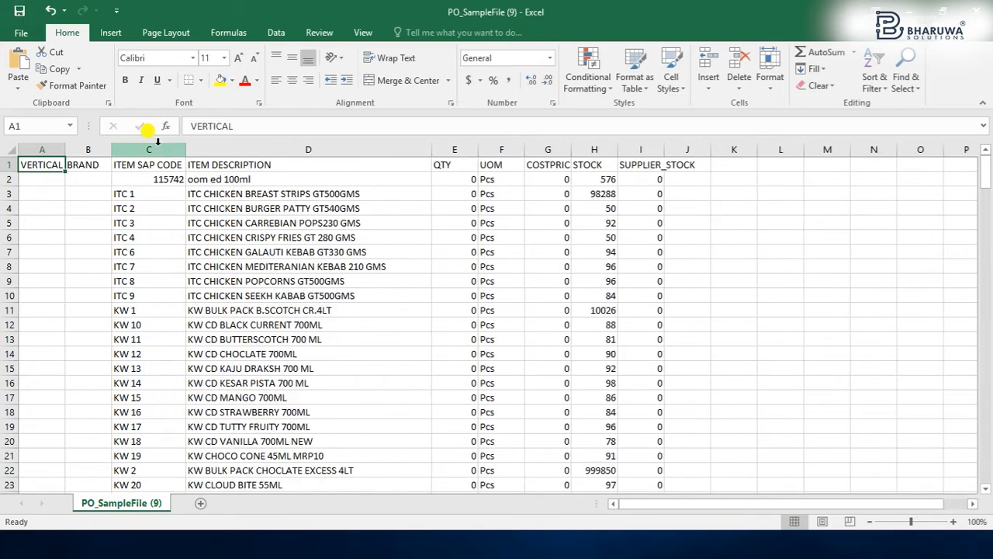
left_click(281, 219)
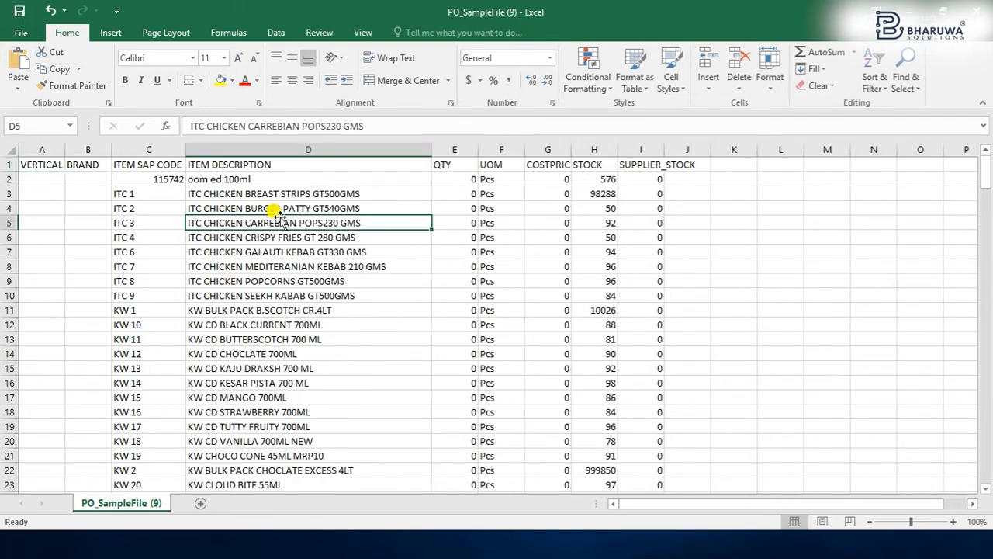
key("Tab")
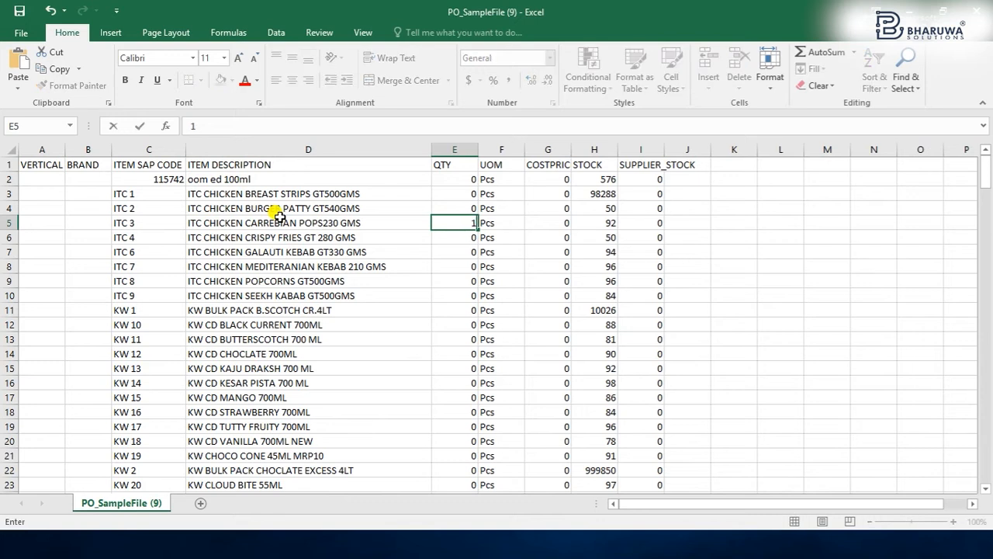
type("1")
key("Return")
type("2")
key("Return")
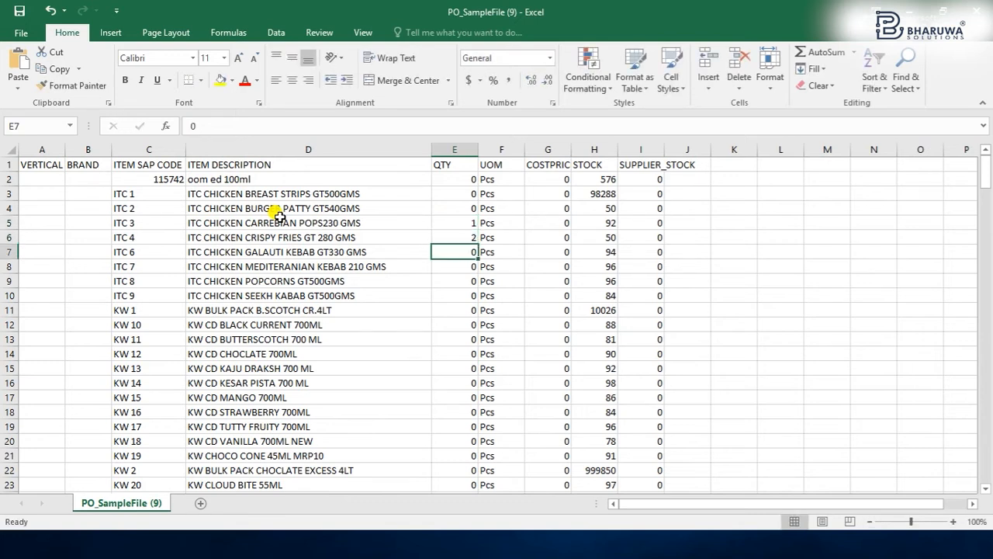
type("3")
key("Return")
Step: Set the unit of measure for ITC 6, the ITC CHICKEN GALAUTI KEBAB GT330 GMS row, to car
key("Up")
key("Up")
key("Right")
key("Down")
type("car")
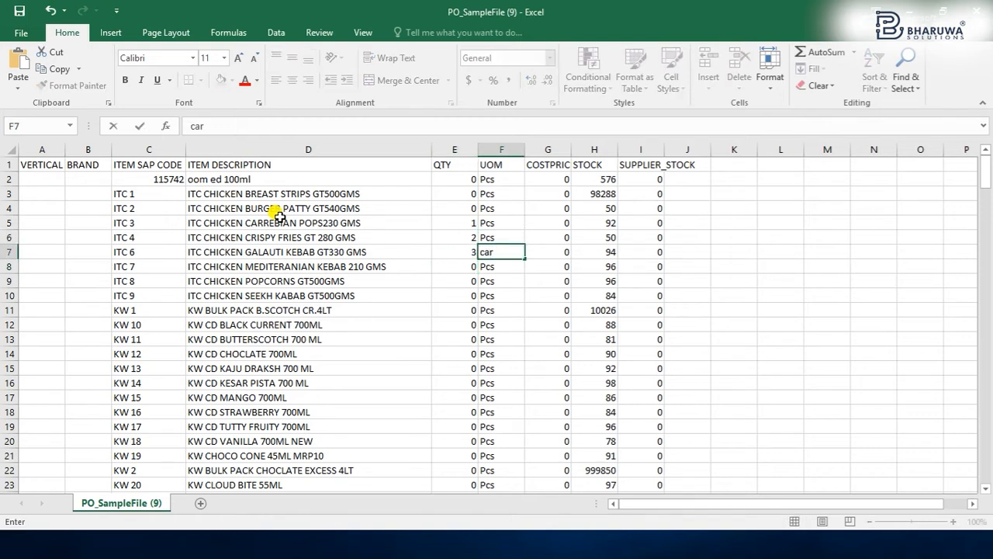
key("Return")
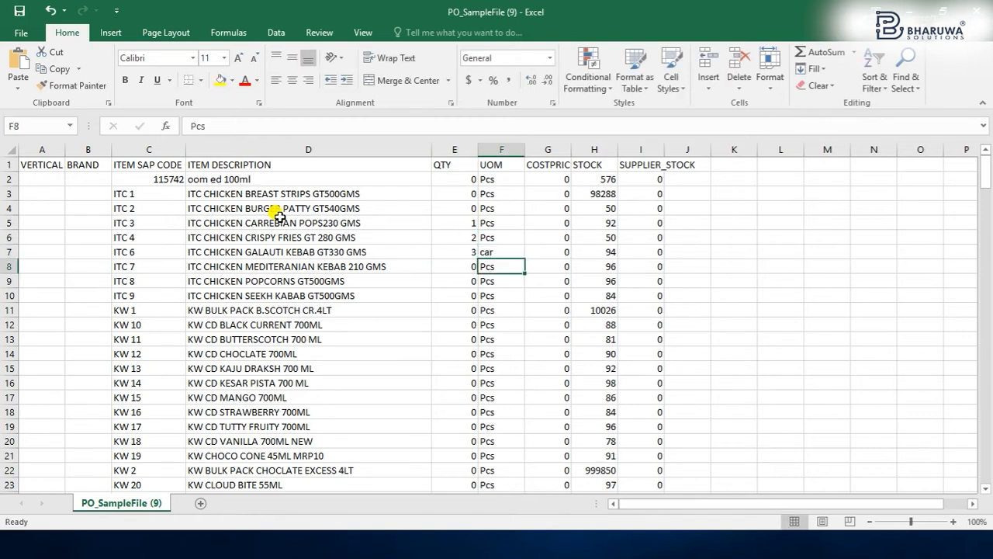
Step: Save the filled-in sample template to the Desktop as a comma-delimited CSV file named PO_SampleFile (9)
key("F12")
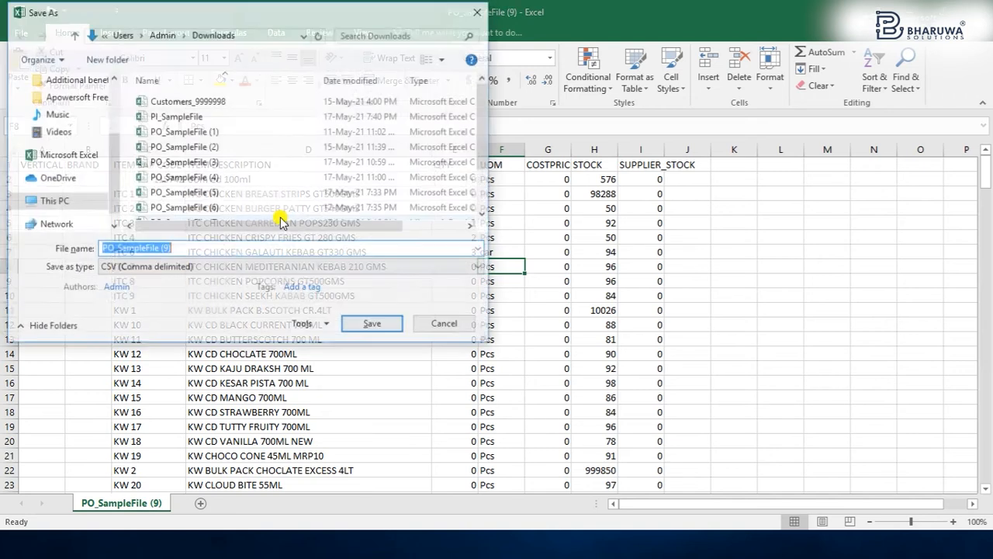
left_click_drag(113, 161, 113, 114)
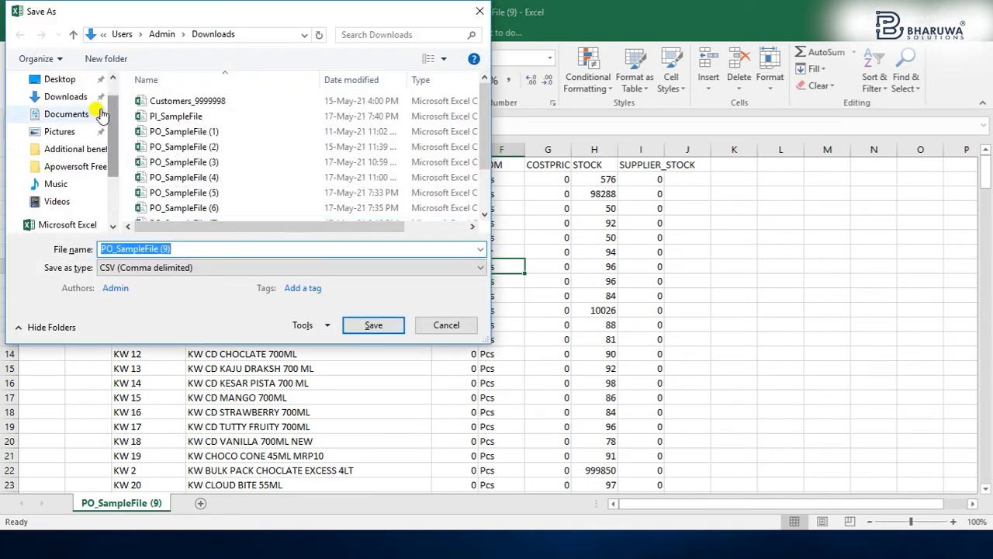
left_click(62, 79)
left_click(386, 325)
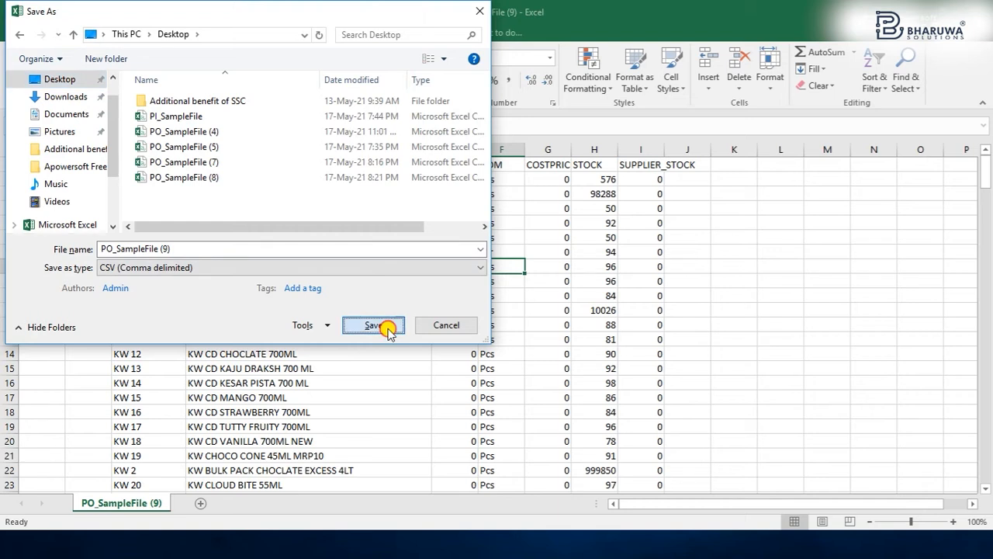
left_click(442, 315)
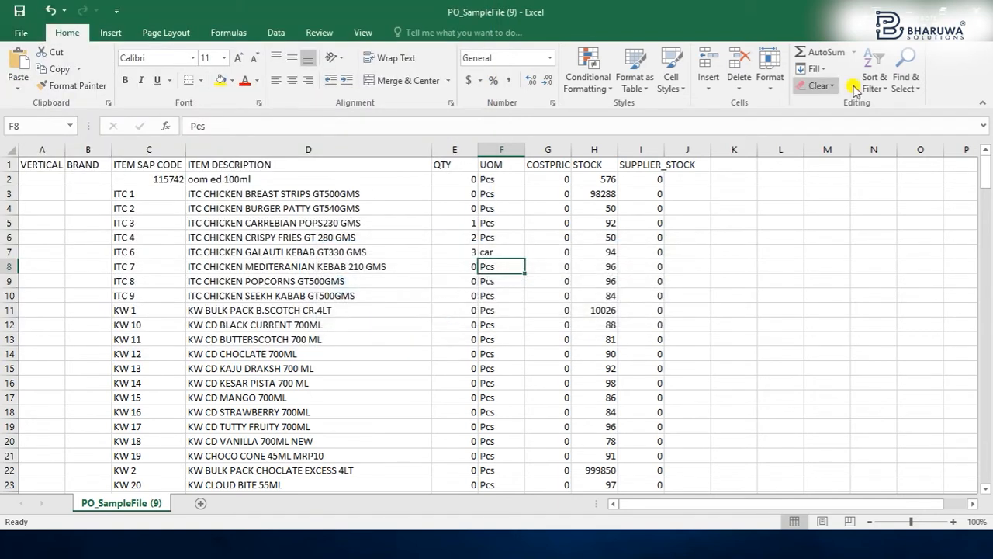
Step: Switch to IMS-ERP, import PO_SampleFile (9).csv from the Desktop into the THAREJA STORE purchase order, and try to save the order
left_click(917, 11)
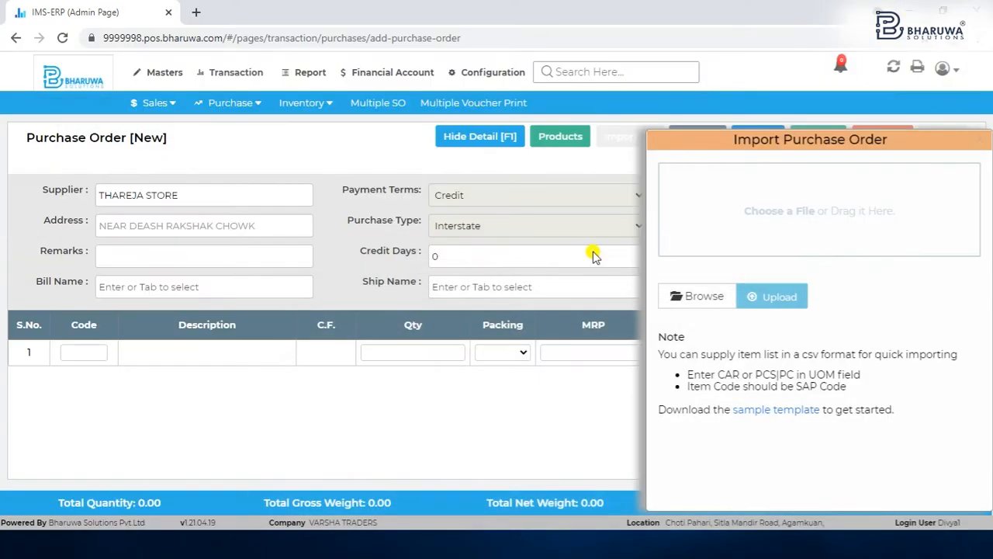
left_click(694, 297)
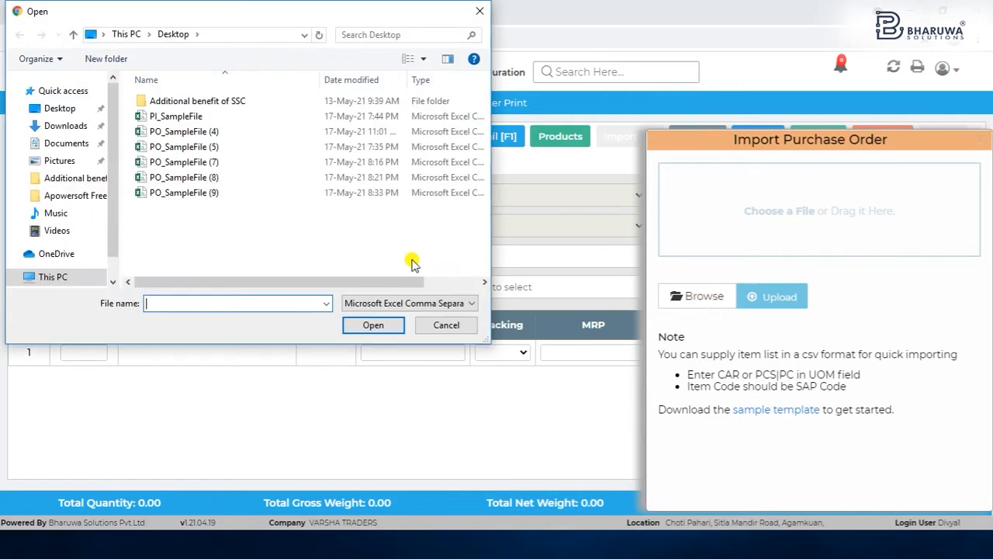
double_click(351, 193)
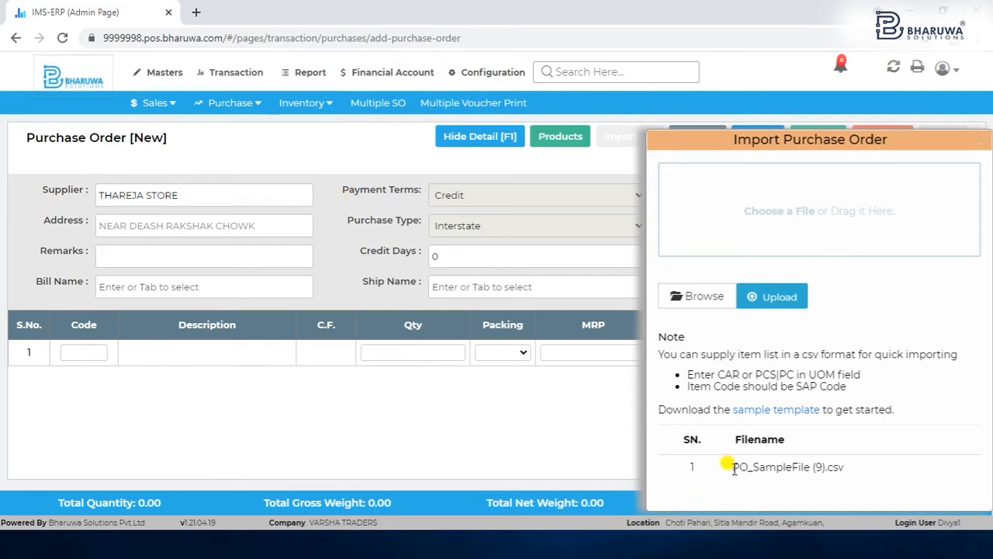
left_click_drag(734, 467, 869, 471)
left_click(875, 475)
left_click(774, 298)
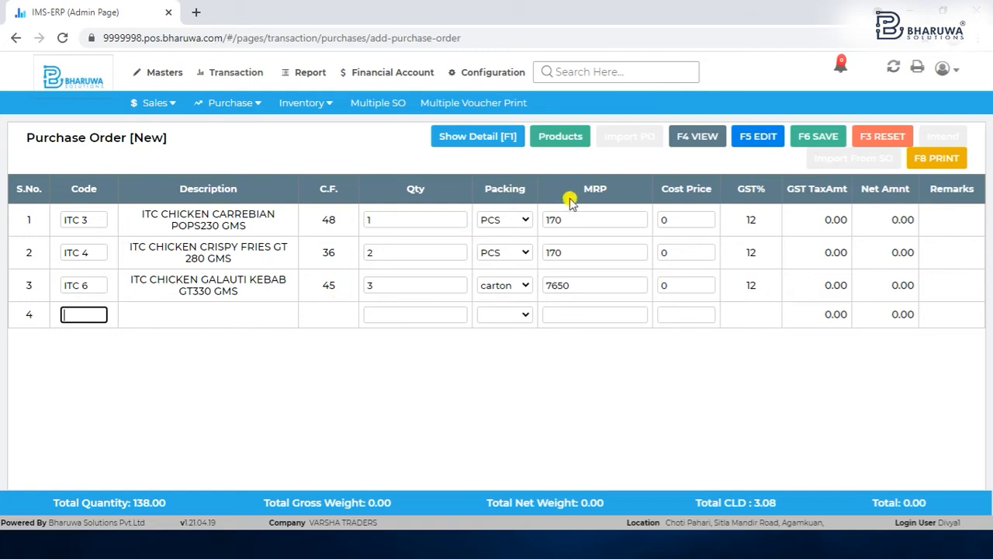
left_click(819, 136)
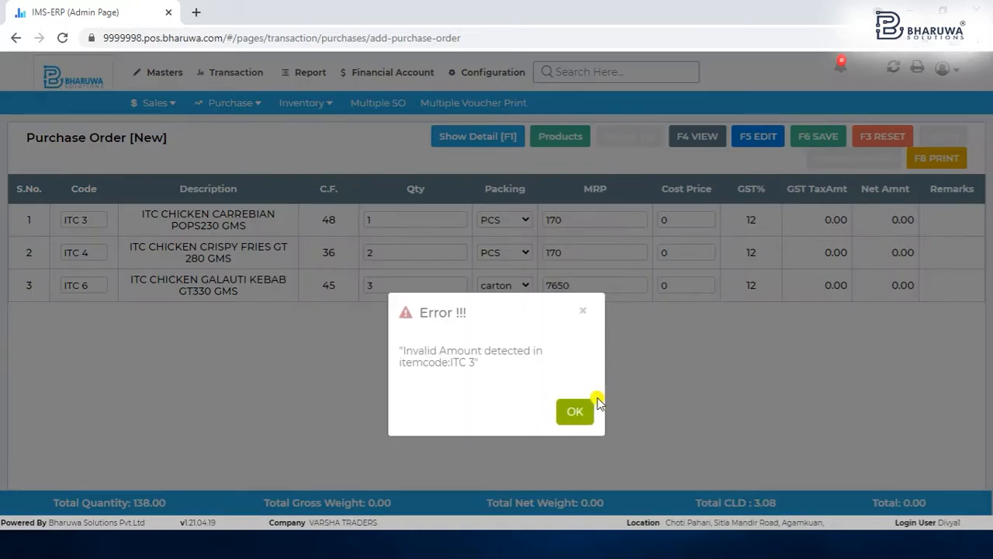
left_click(580, 412)
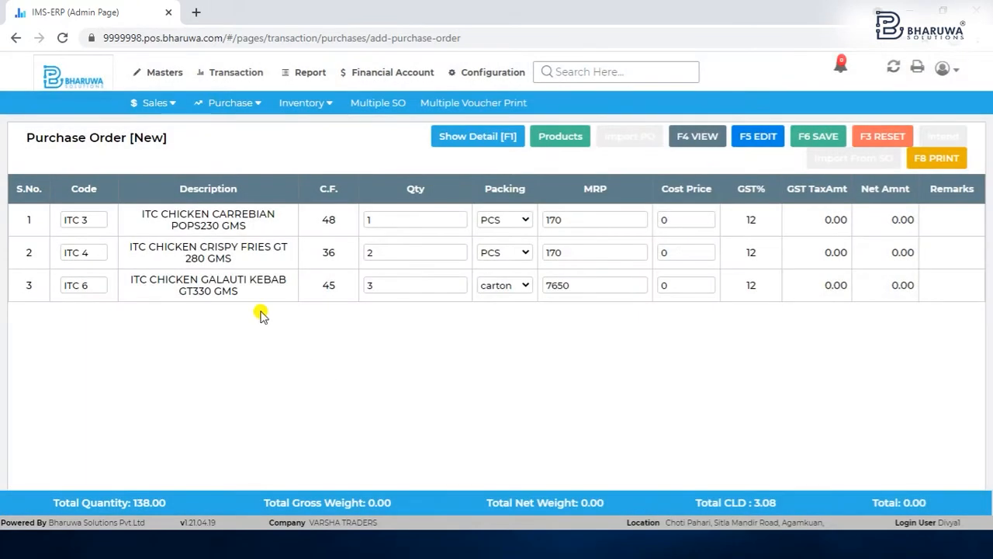
Step: Open PO Delivery and deliver the first pending THAREJA STORE purchase order in the undelivered list
left_click(228, 101)
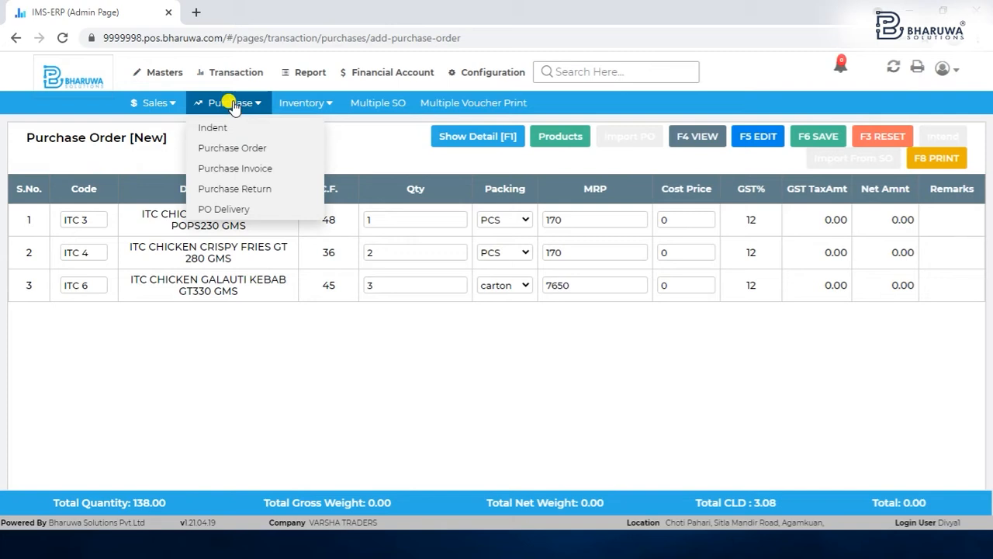
left_click(237, 214)
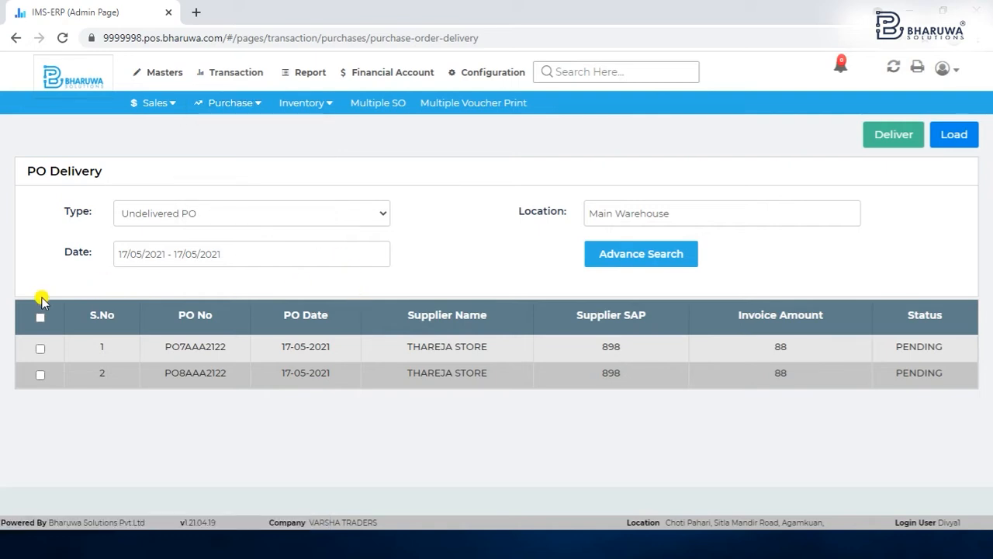
left_click(41, 350)
left_click(40, 350)
left_click(885, 137)
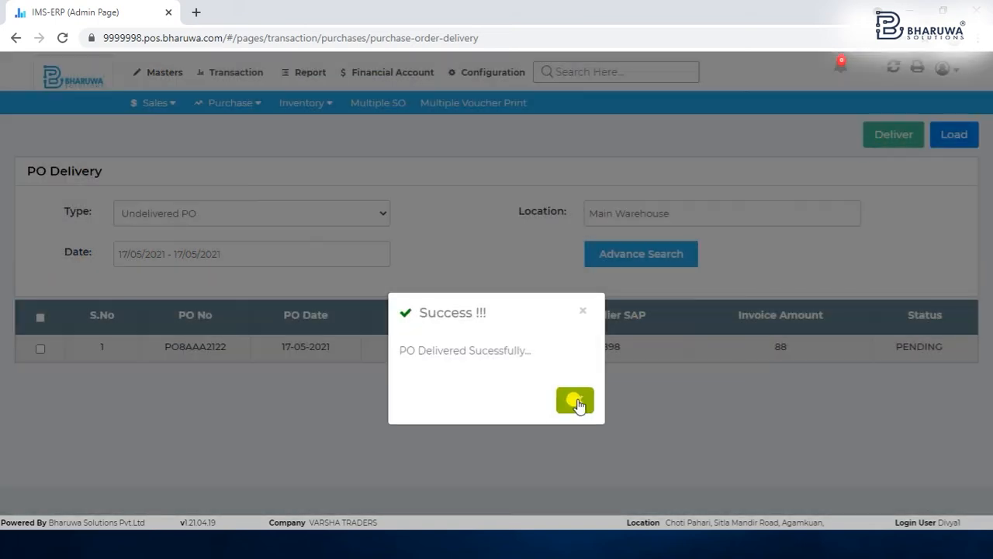
left_click(575, 400)
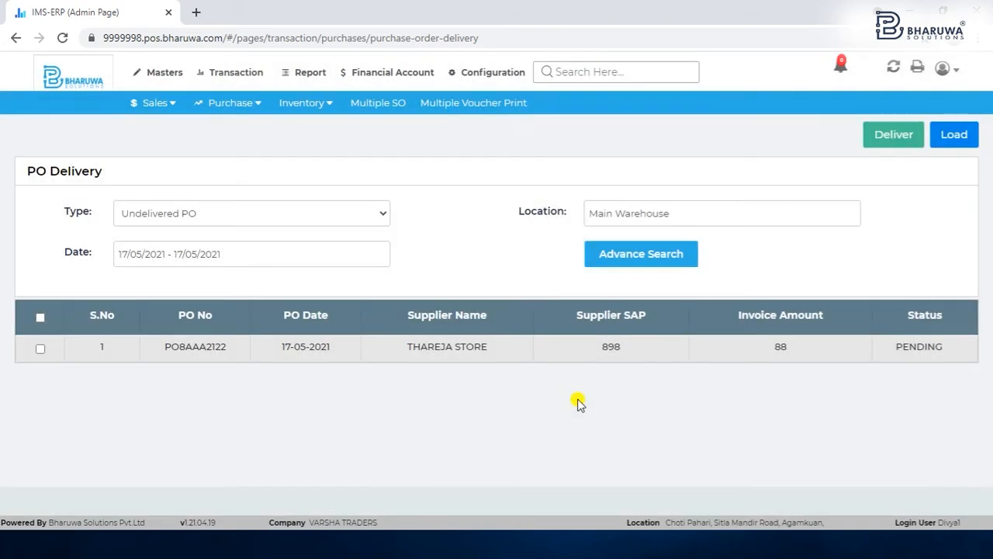
Step: Open a blank purchase order, then switch from it to a new purchase invoice
left_click(225, 102)
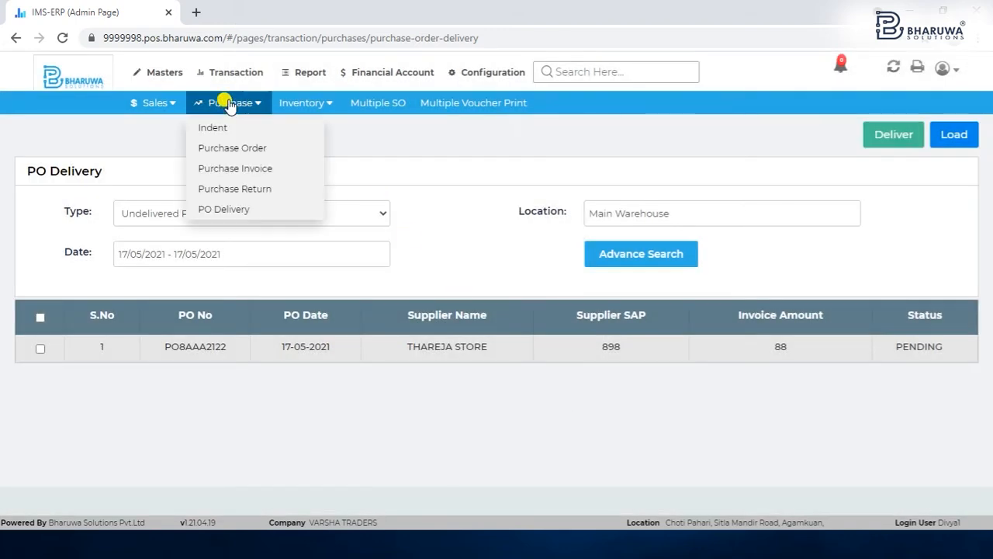
left_click(232, 148)
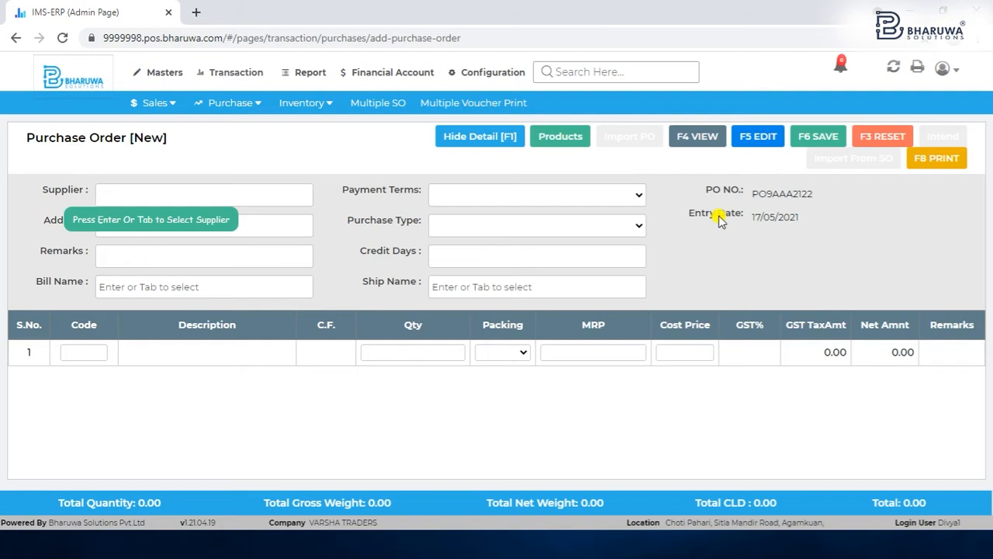
left_click(230, 102)
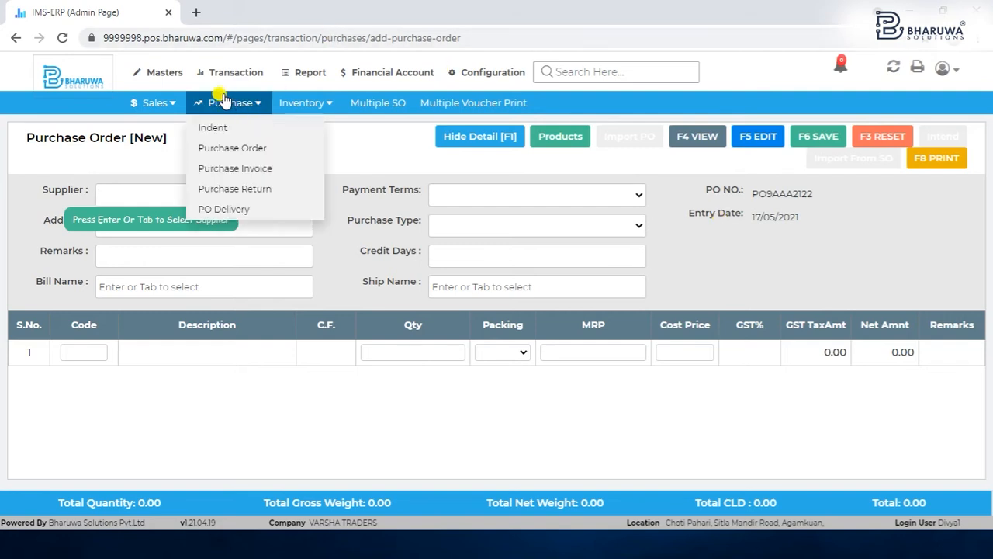
left_click(252, 170)
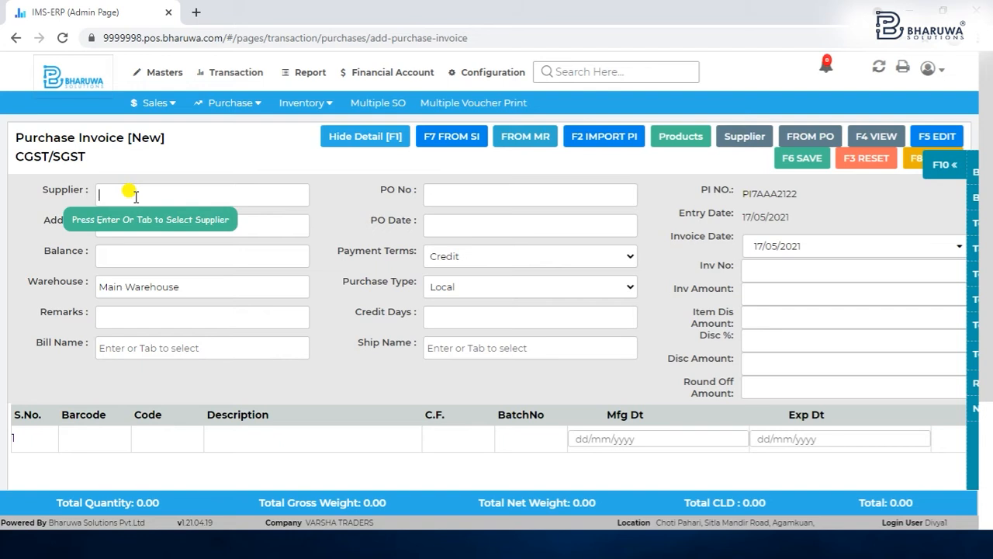
Step: Choose THAREJA STORE as the supplier of the purchase invoice
key("Return")
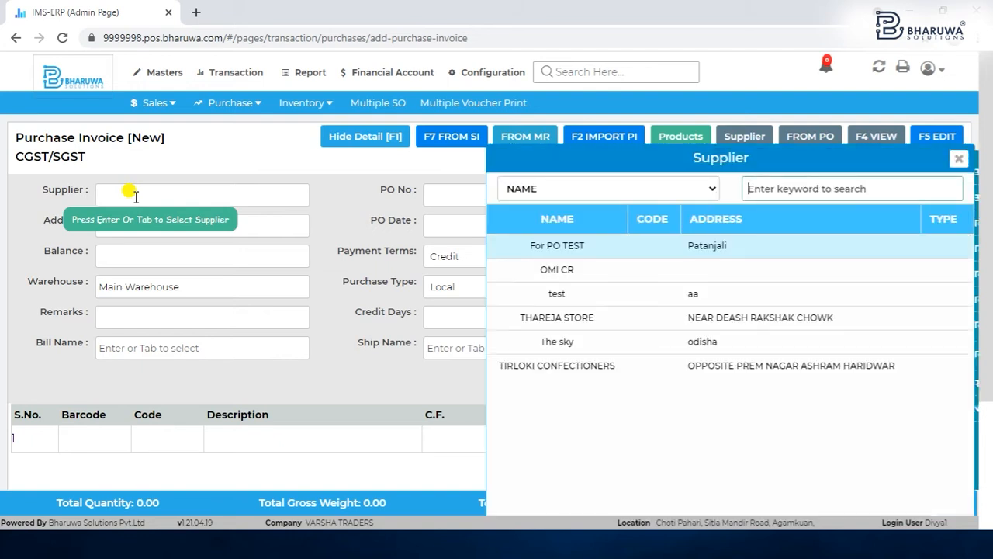
key("Down")
key("Down")
key("Down")
key("Return")
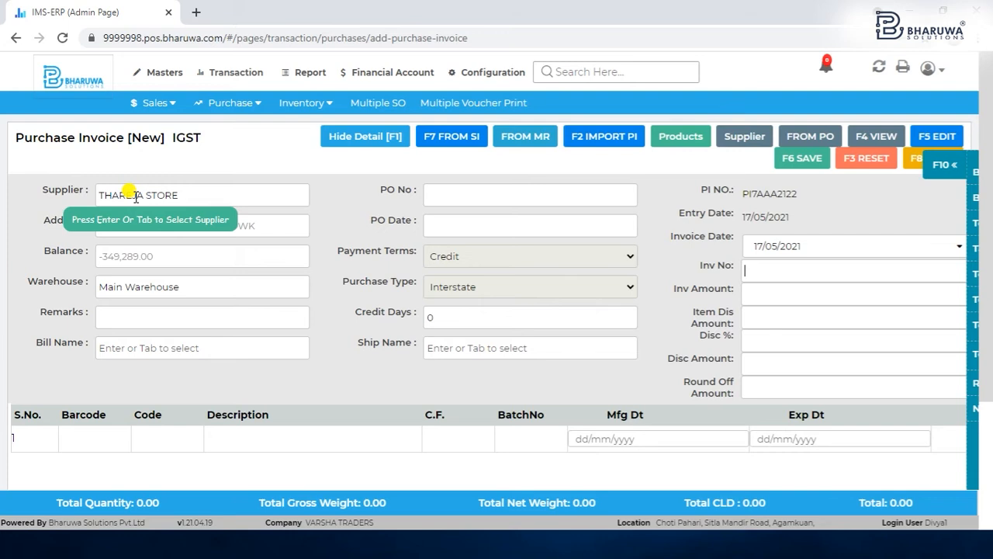
Step: Add the item KW CORNETTO DISC OREO 110ML to the first row of the purchase invoice
left_click(169, 431)
key("Return")
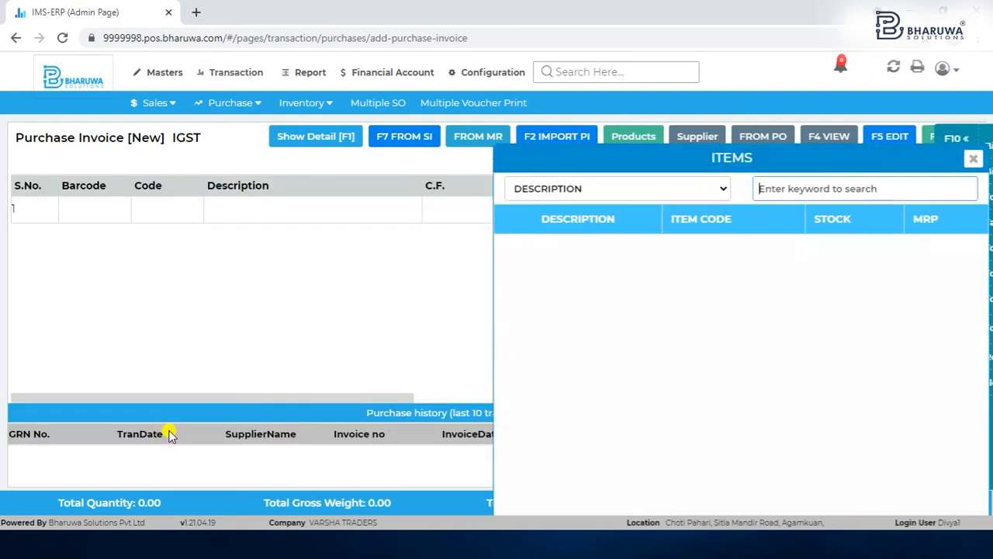
key("Down")
key("Down")
key("Down")
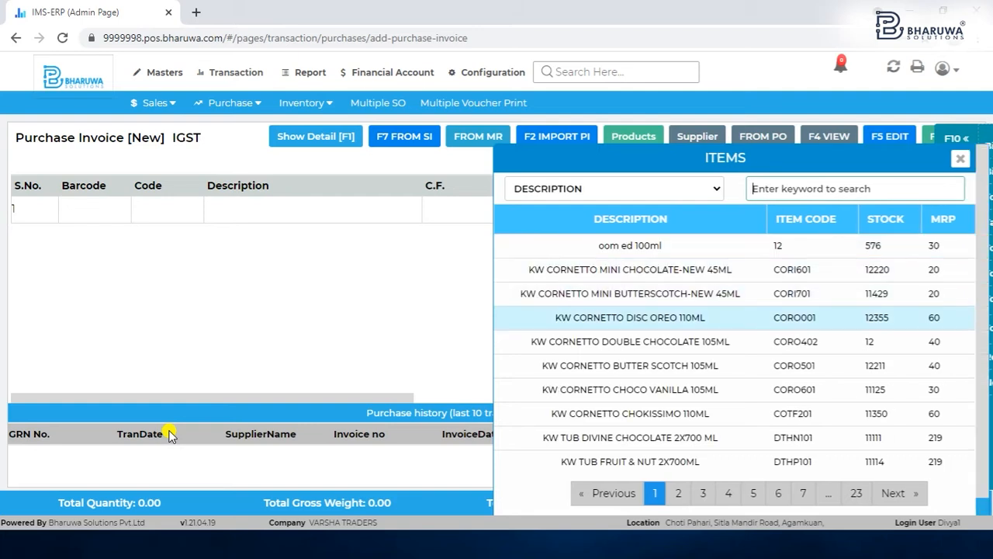
key("Return")
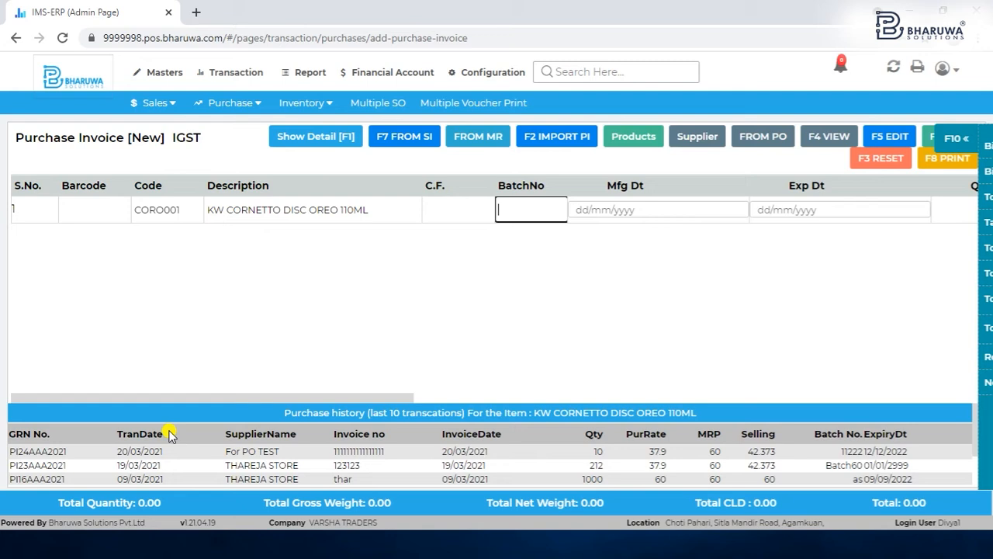
Step: Complete the KW CORNETTO DISC OREO 110ML row with batch number abc and quantity 1 PCS, keeping its default prices and discounts
type("abc")
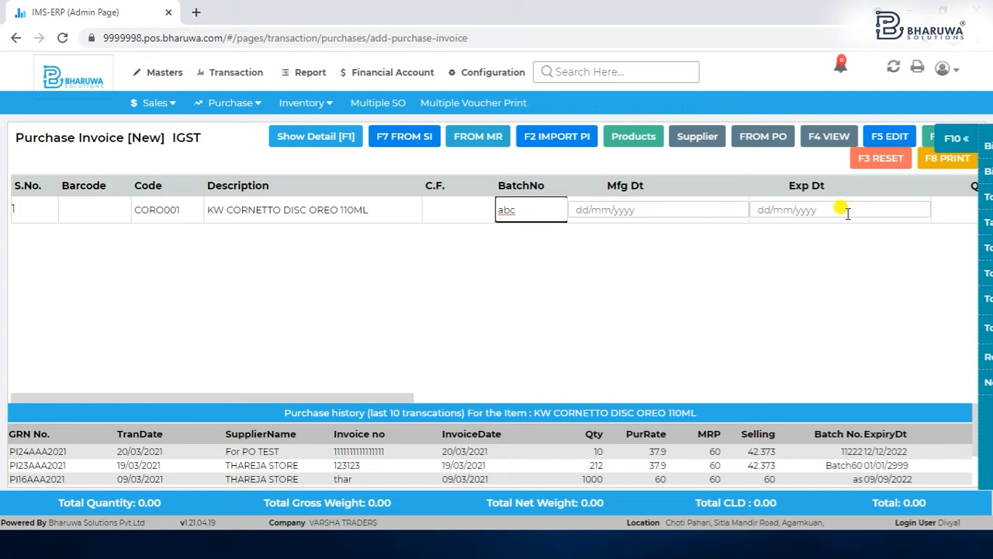
left_click(954, 208)
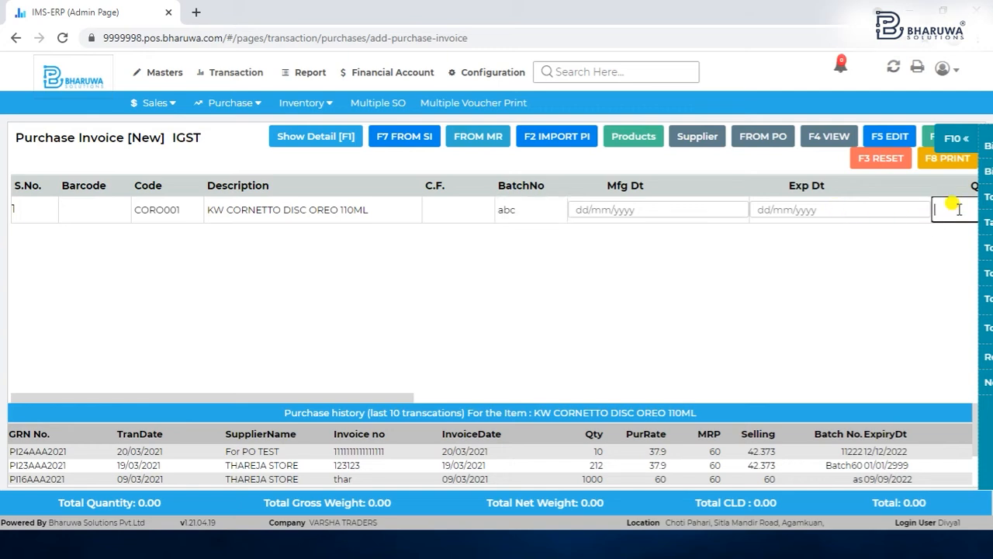
type("1")
key("Return")
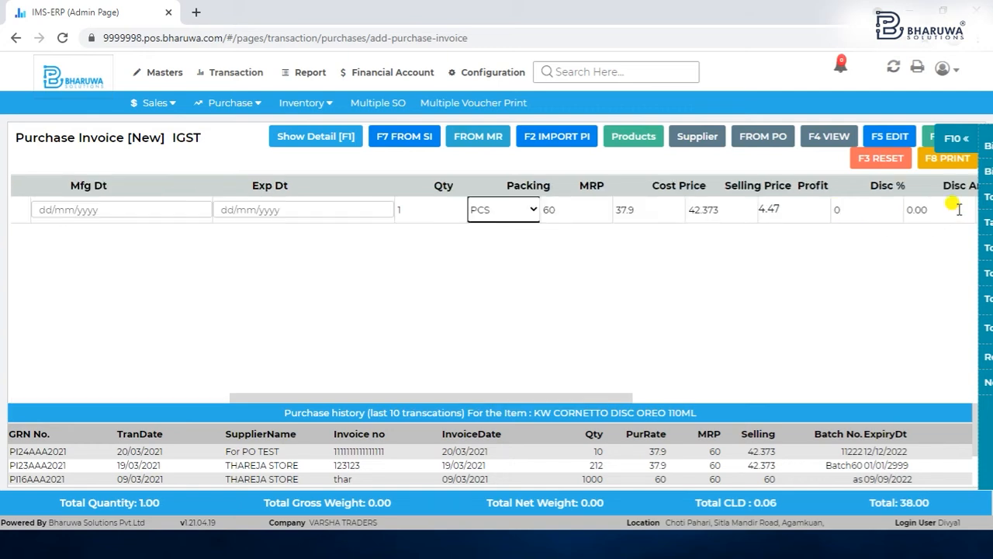
key("Return")
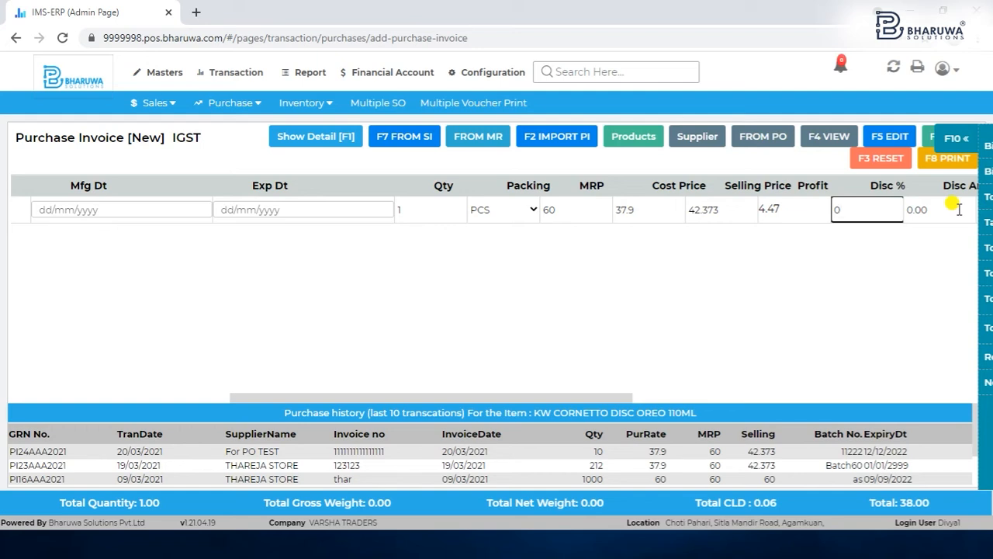
key("Return")
key("Return")
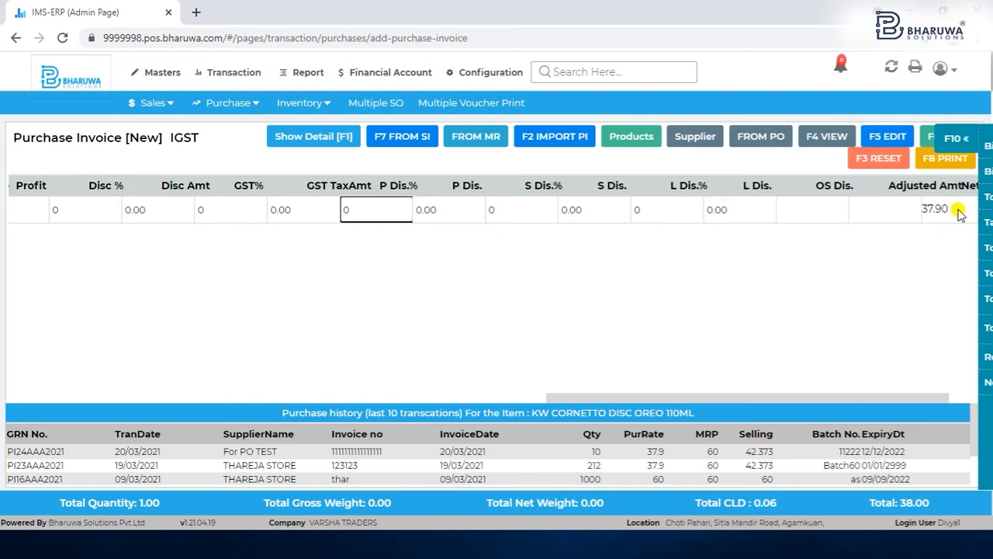
key("Return")
key("Return")
key("Return")
key("Return")
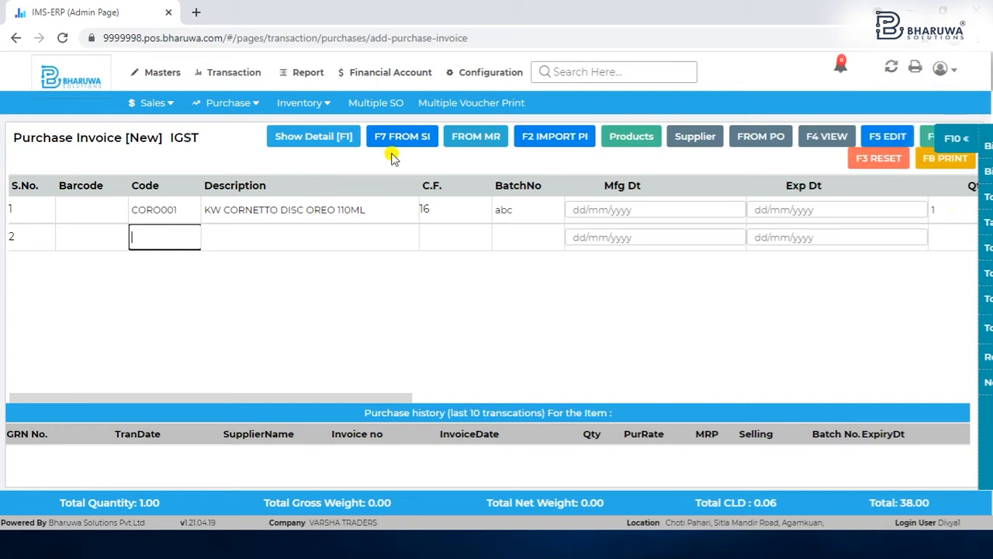
Step: Show the purchase invoice's header details and enter invoice number 12 and invoice amount 38
left_click(314, 140)
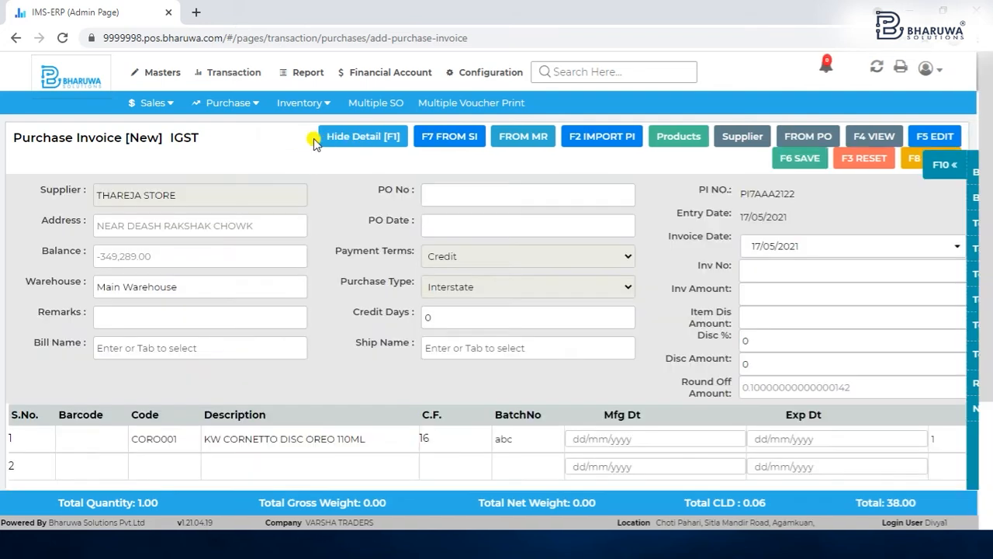
left_click(762, 273)
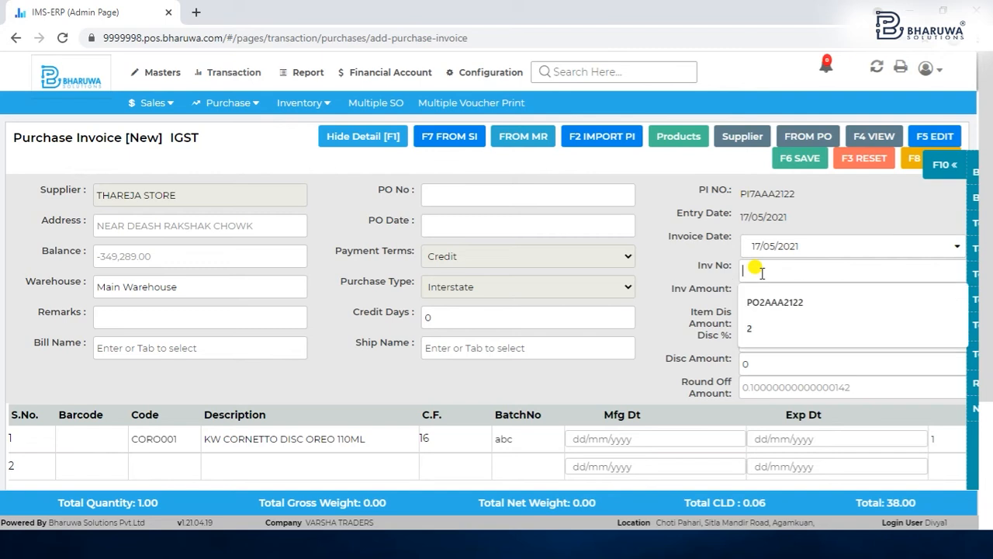
type("12")
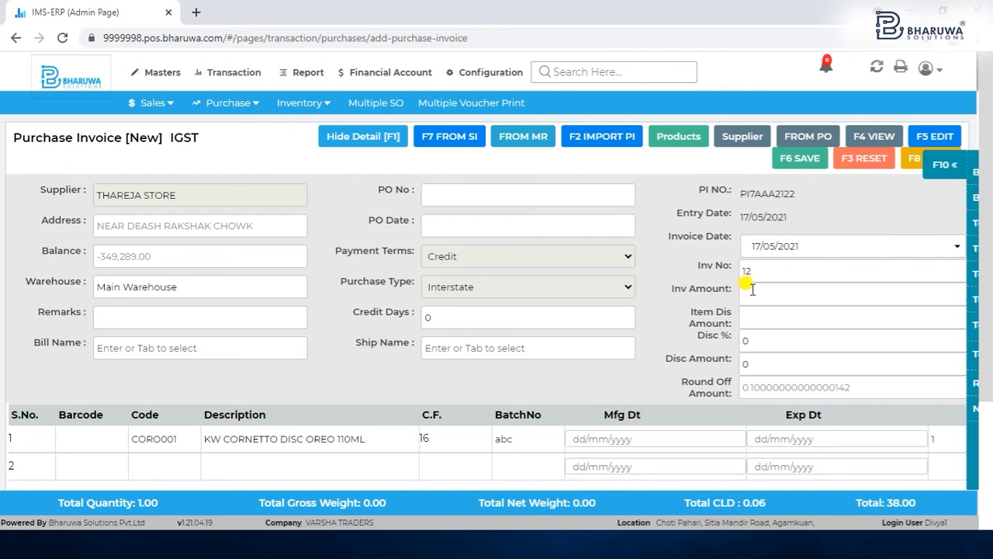
left_click(747, 293)
type("38")
Step: Reset the purchase invoice, dismiss the leftover message and reload the page to start a blank invoice
key("F3")
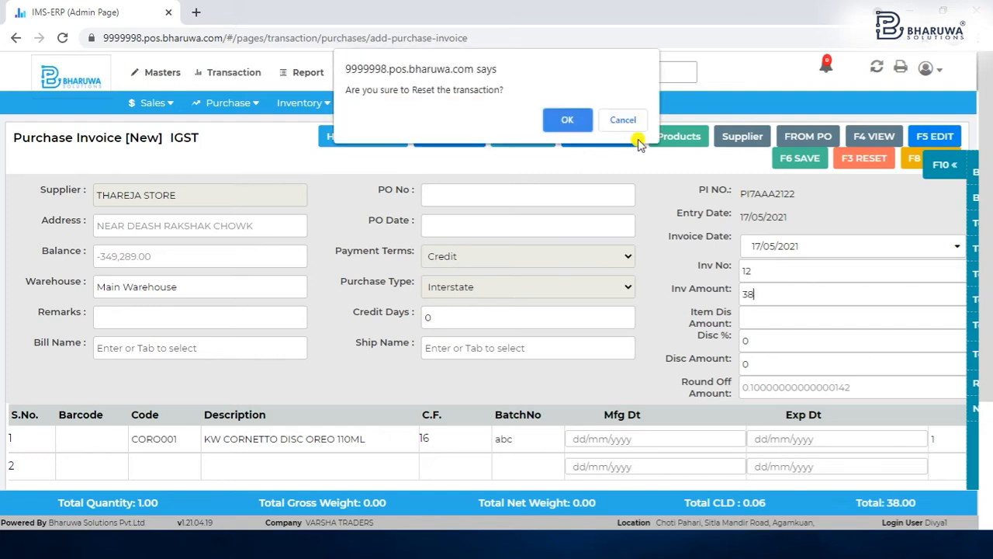
key("Return")
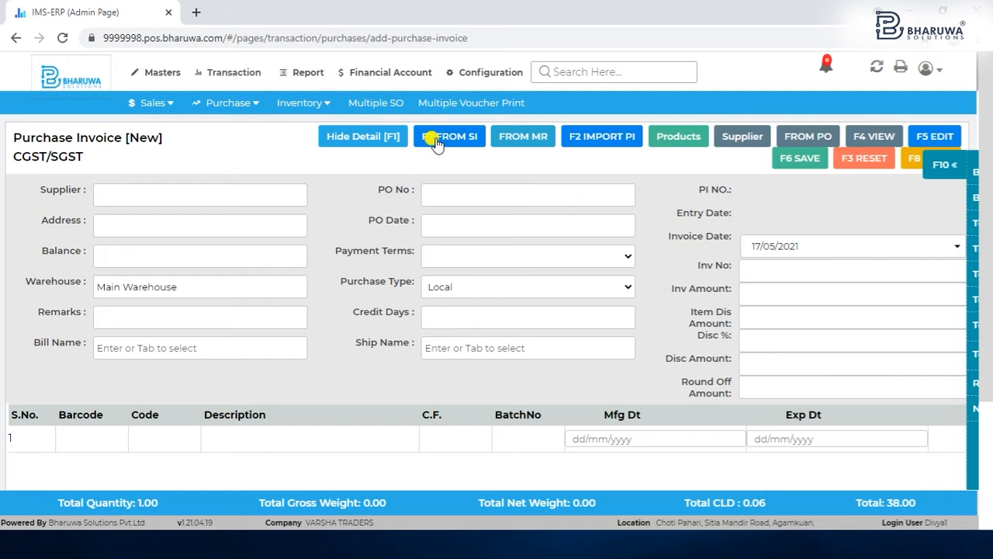
left_click(138, 194)
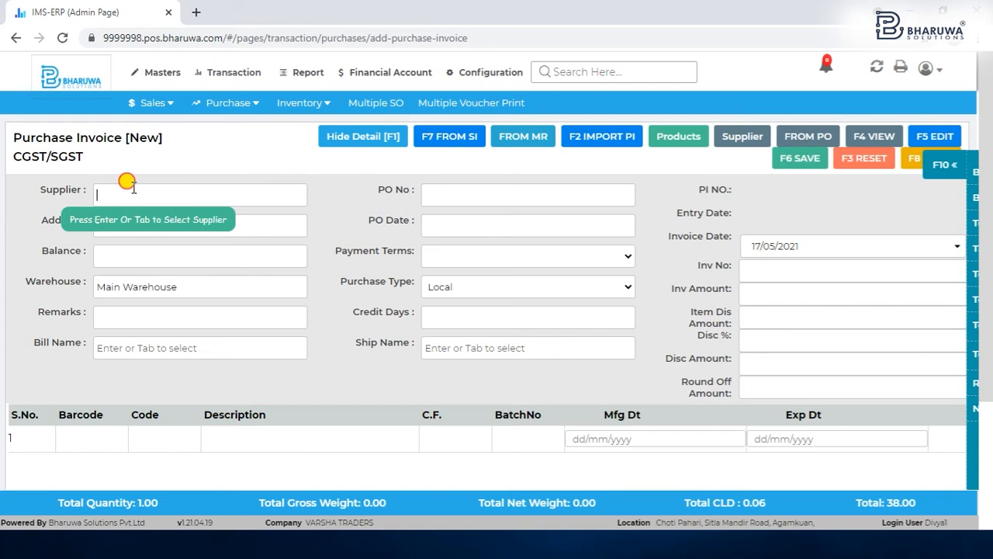
key("Return")
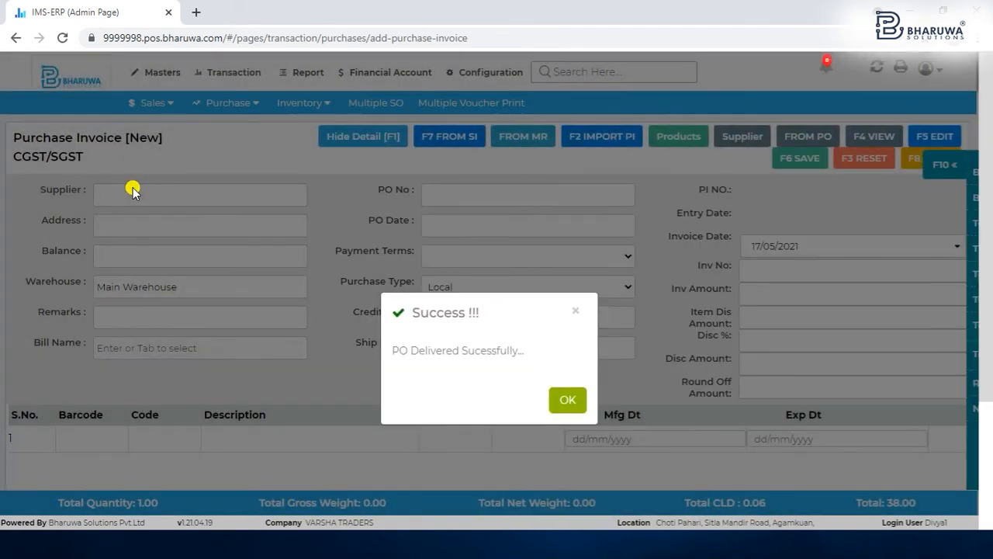
left_click(567, 399)
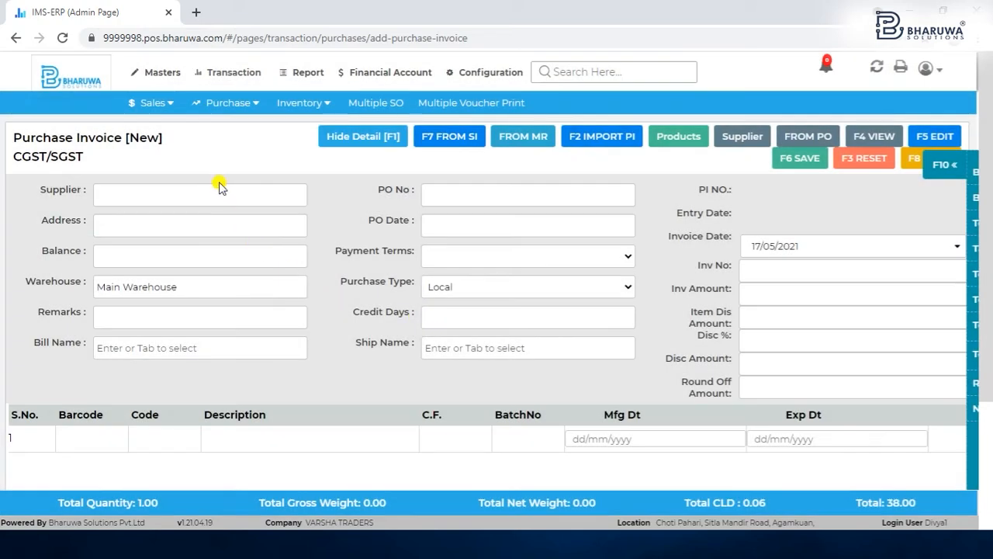
left_click(219, 189)
left_click(62, 38)
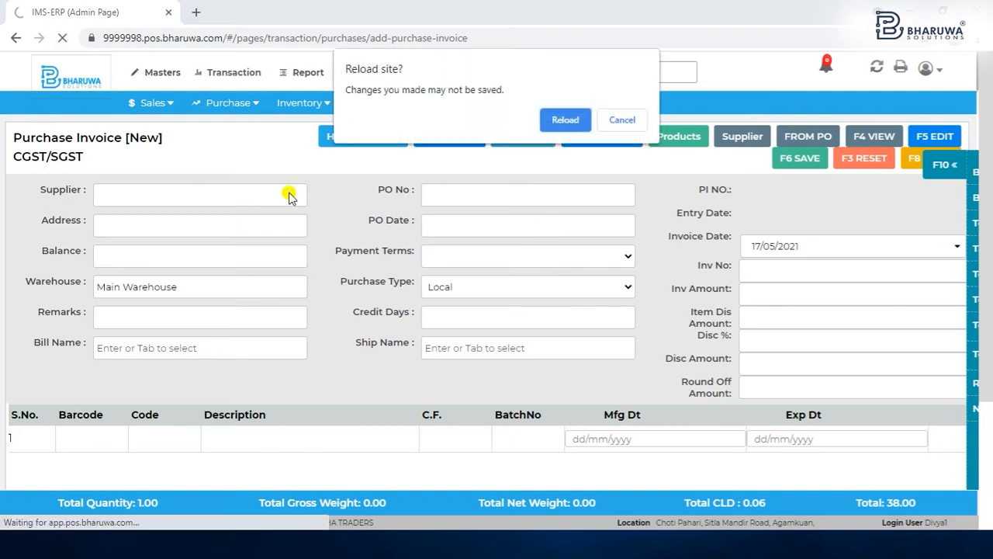
left_click(561, 119)
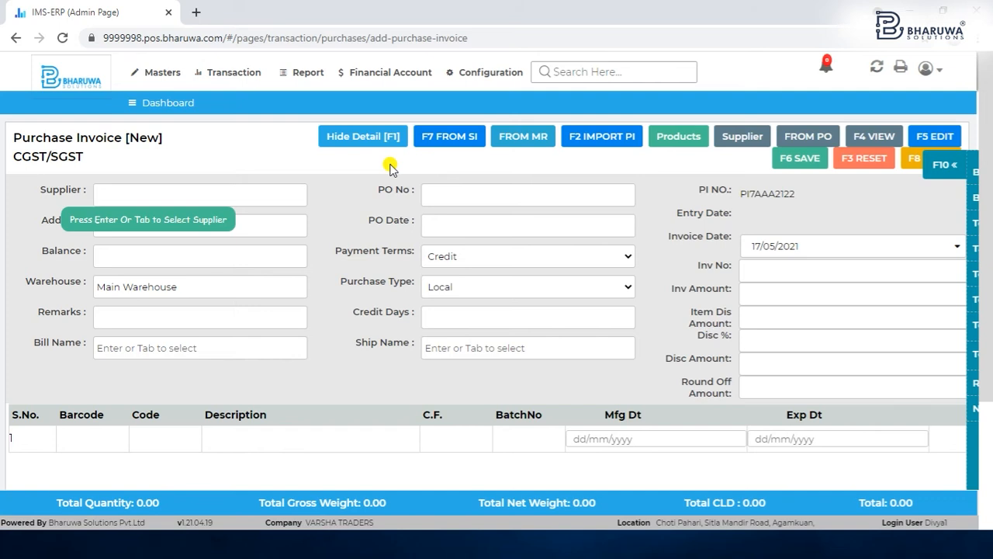
Step: Choose THAREJA STORE as the supplier of the new purchase invoice
key("Return")
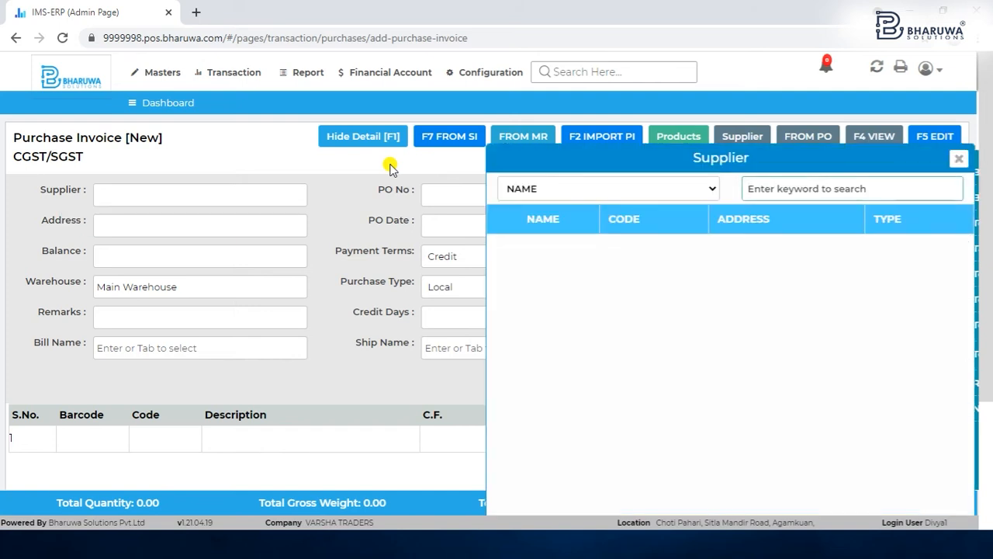
key("Down")
key("Down")
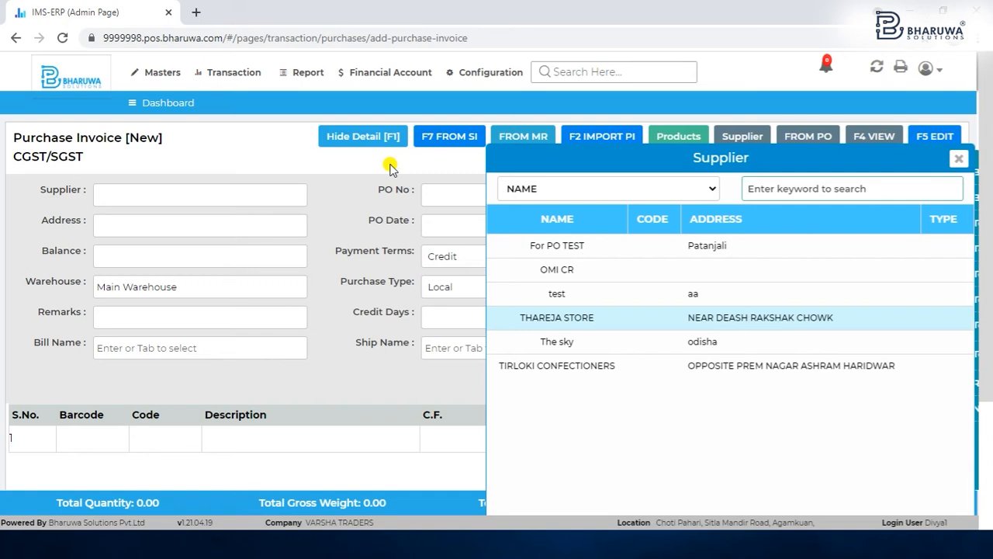
key("Return")
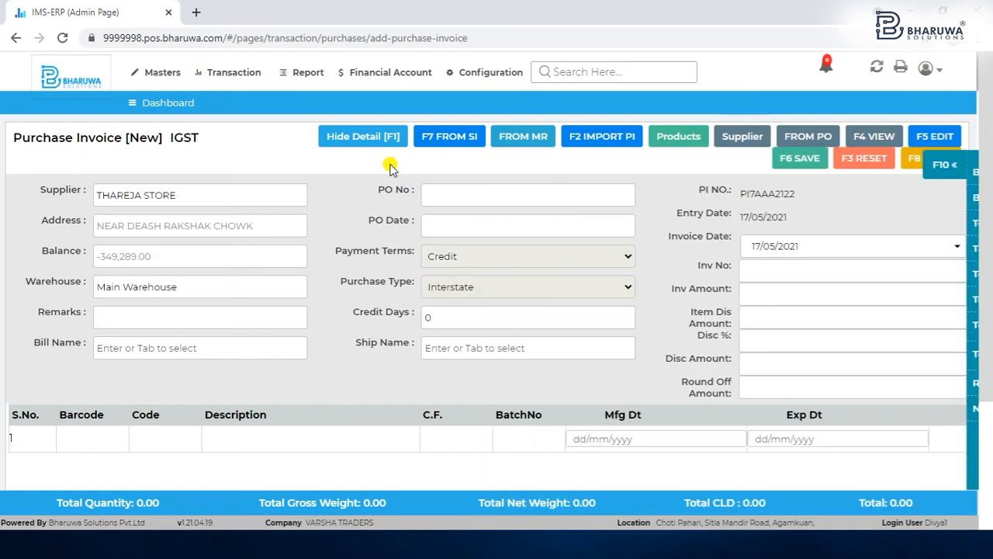
Step: Try to fill the purchase invoice from the supplier's sales invoice dated 2021-03-17
left_click(443, 138)
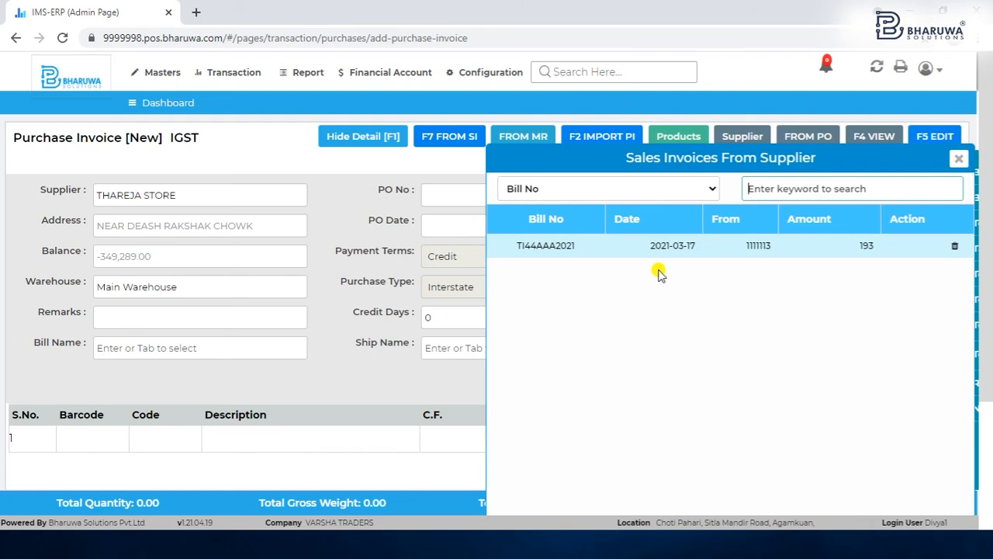
left_click(647, 246)
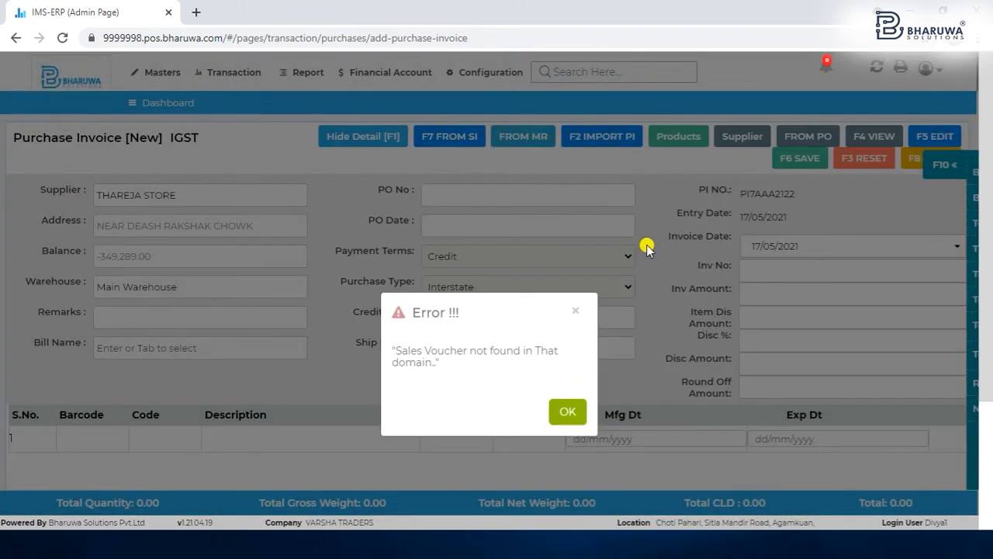
left_click(567, 413)
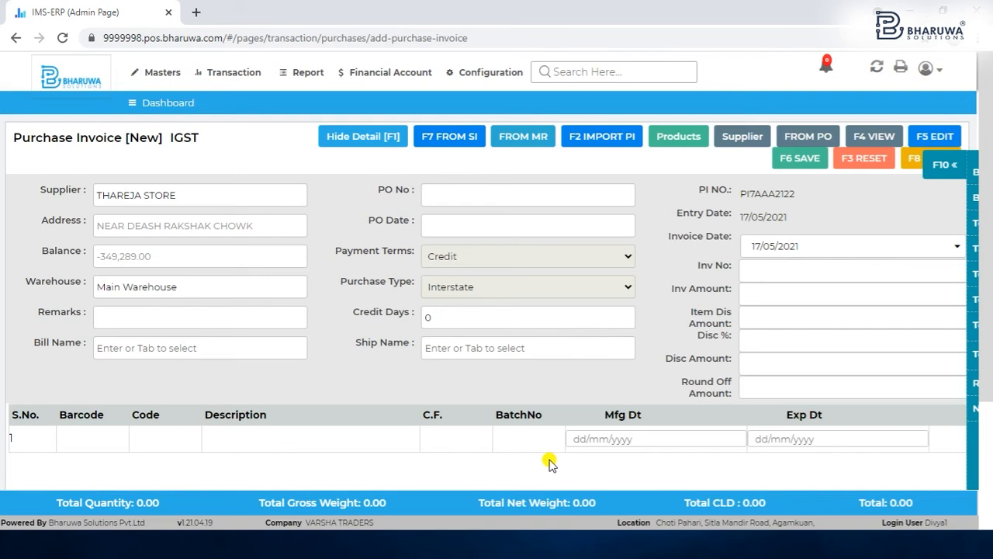
left_click(763, 270)
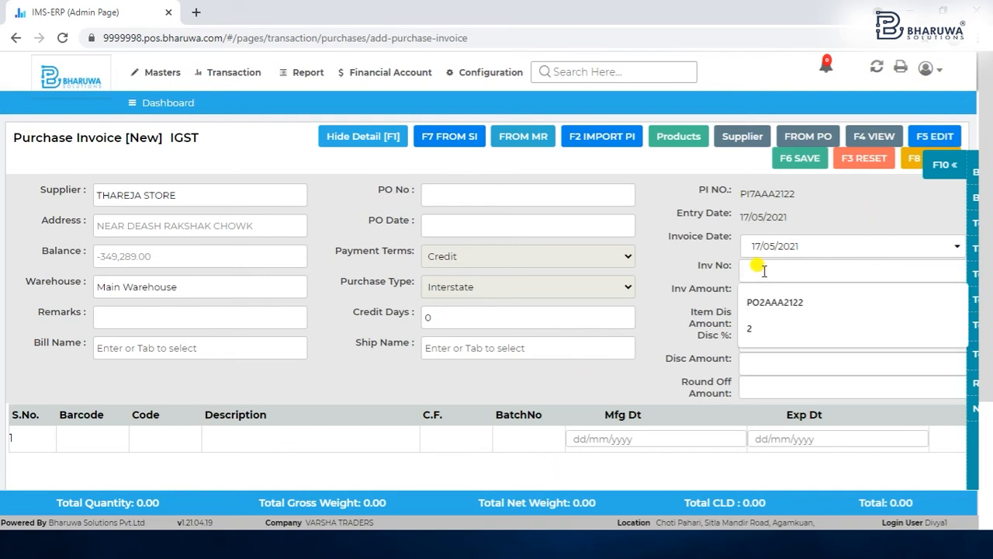
left_click(745, 289)
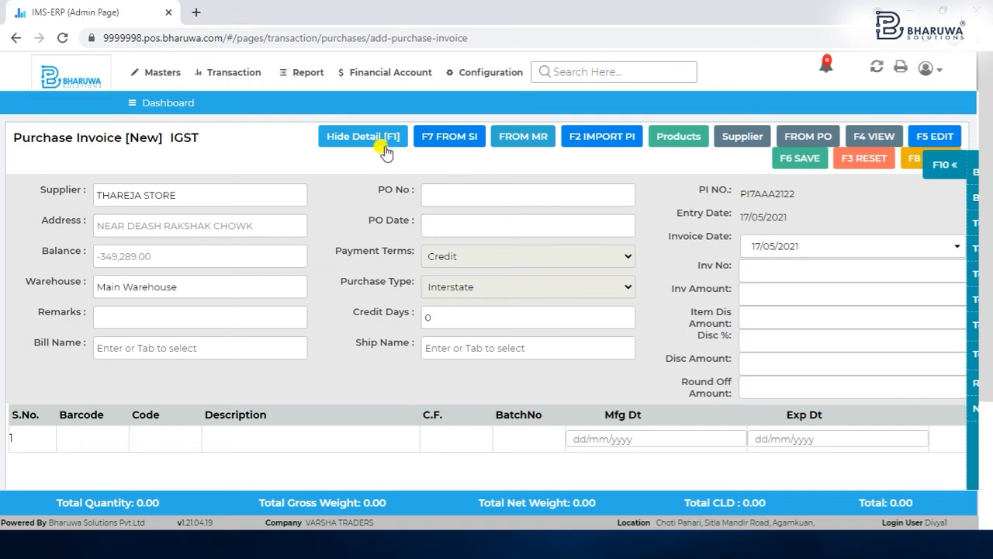
Step: Reset the purchase invoice and choose THAREJA STORE as its supplier again
key("F3")
key("Return")
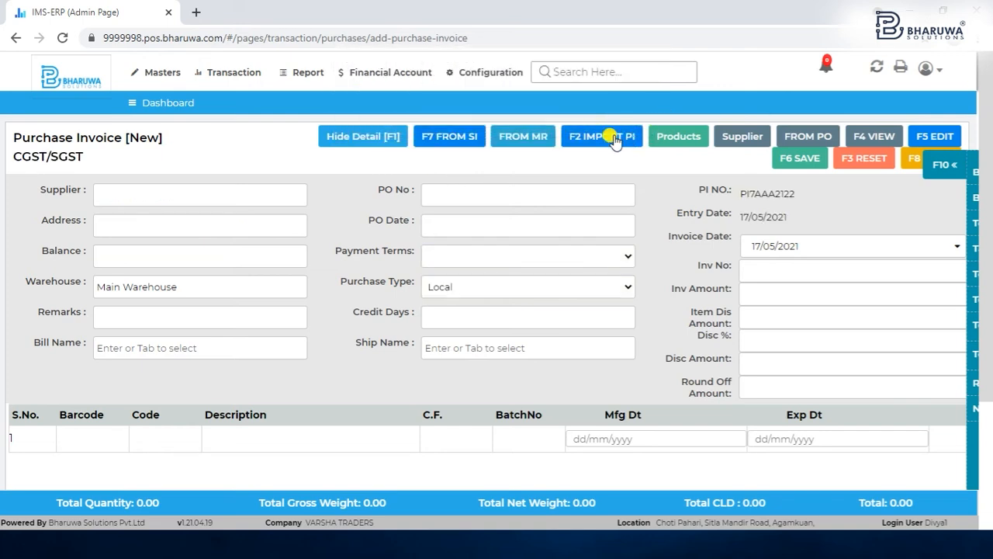
left_click(171, 193)
key("Return")
key("Down")
key("Down")
key("Return")
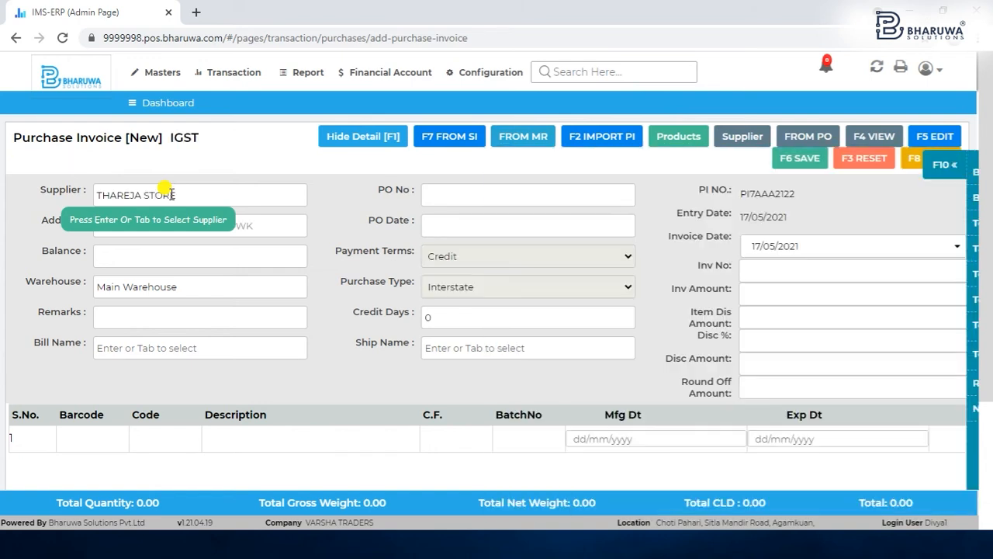
Step: Open the purchase invoice import, download its sample template and open PI_SampleFile (1).csv in Excel
left_click(604, 138)
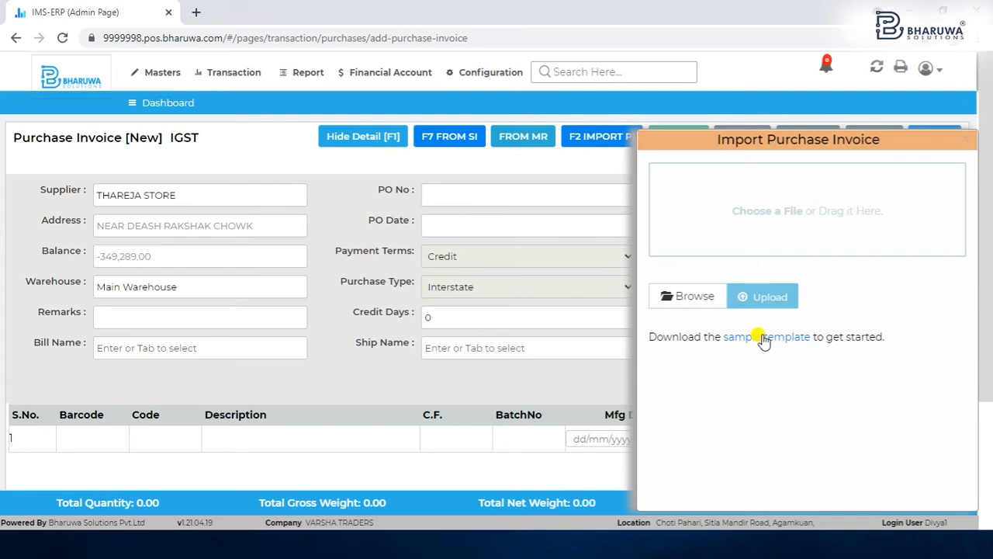
left_click(675, 299)
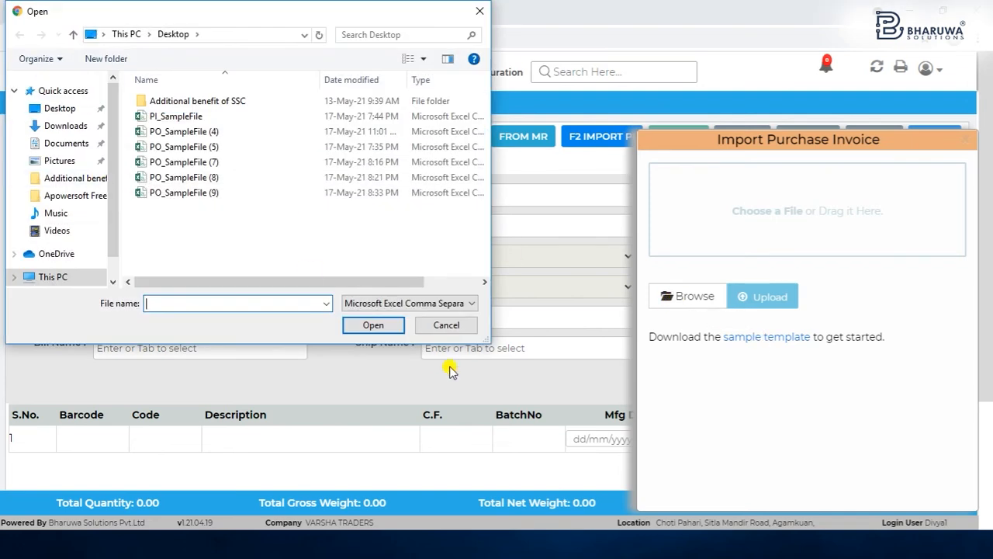
left_click(444, 325)
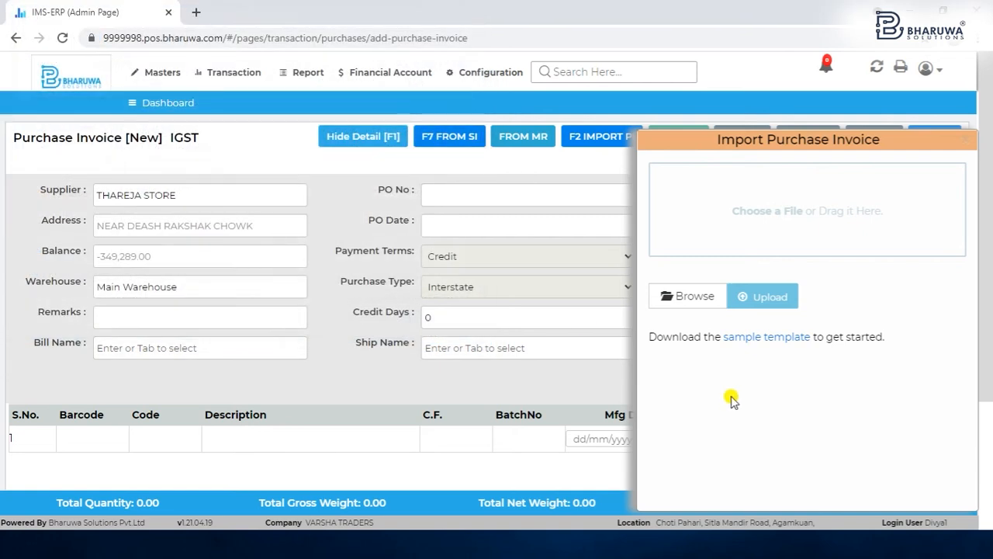
left_click(764, 337)
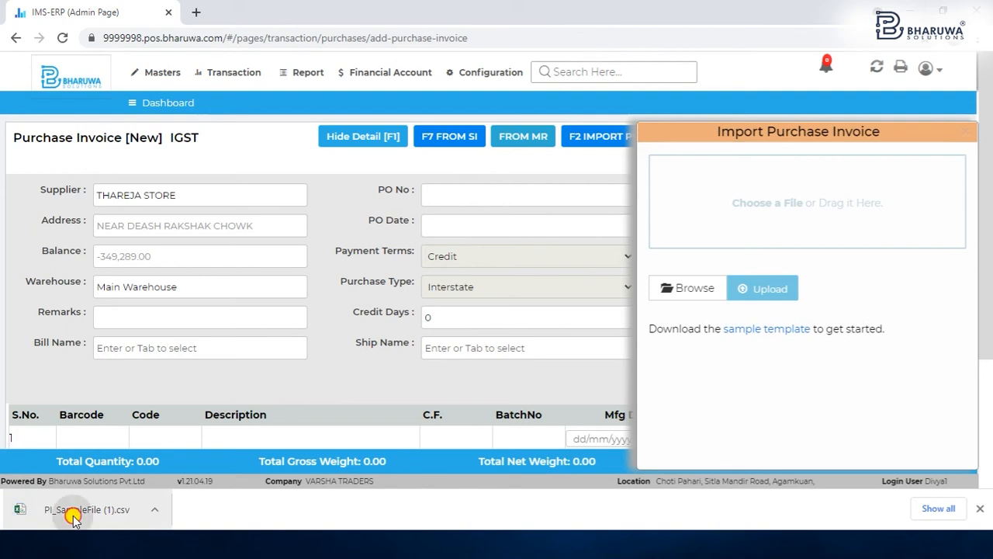
left_click(72, 516)
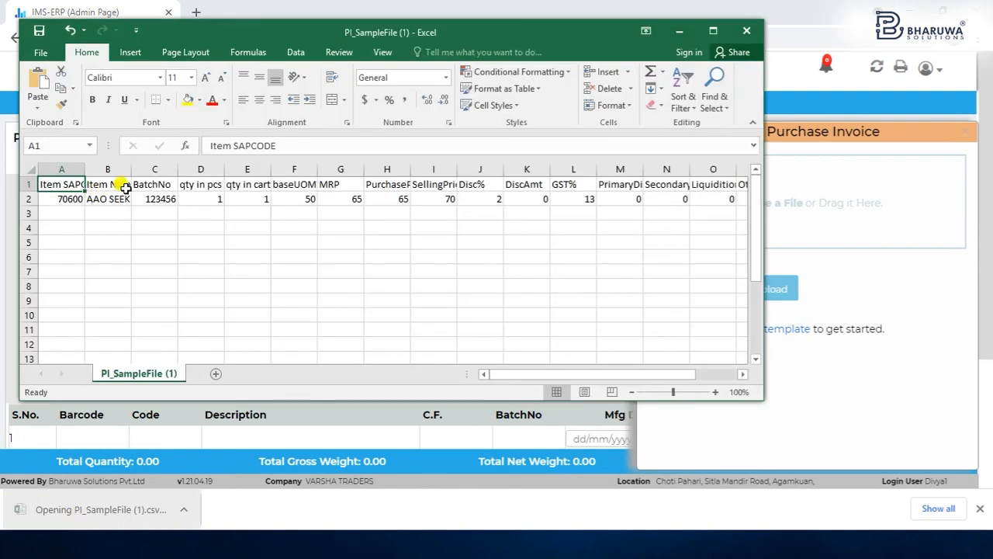
Step: Widen the Item Name column, examine the sample row's fields from item code through discounts, and close the template
double_click(131, 169)
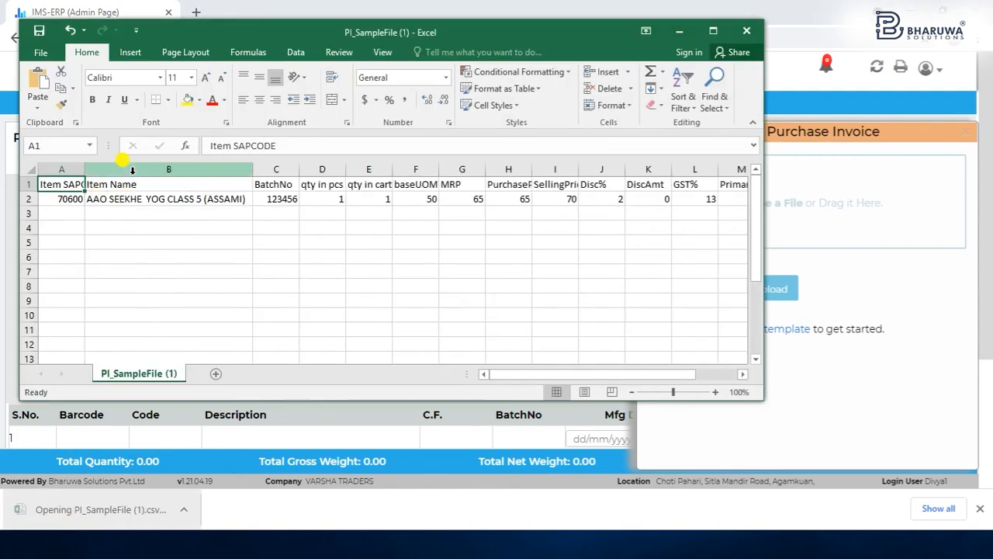
left_click(58, 199)
key("Right")
key("Right")
key("Right")
key("Right")
key("Right")
key("Right")
key("Right")
key("Right")
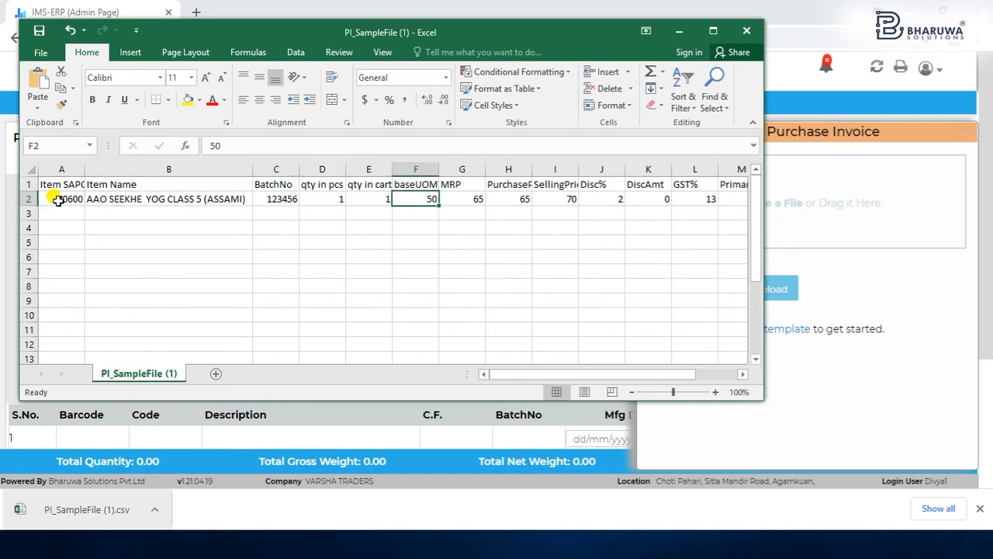
key("Left")
key("Left")
key("Left")
key("Left")
key("Left")
key("Left")
key("Left")
key("Left")
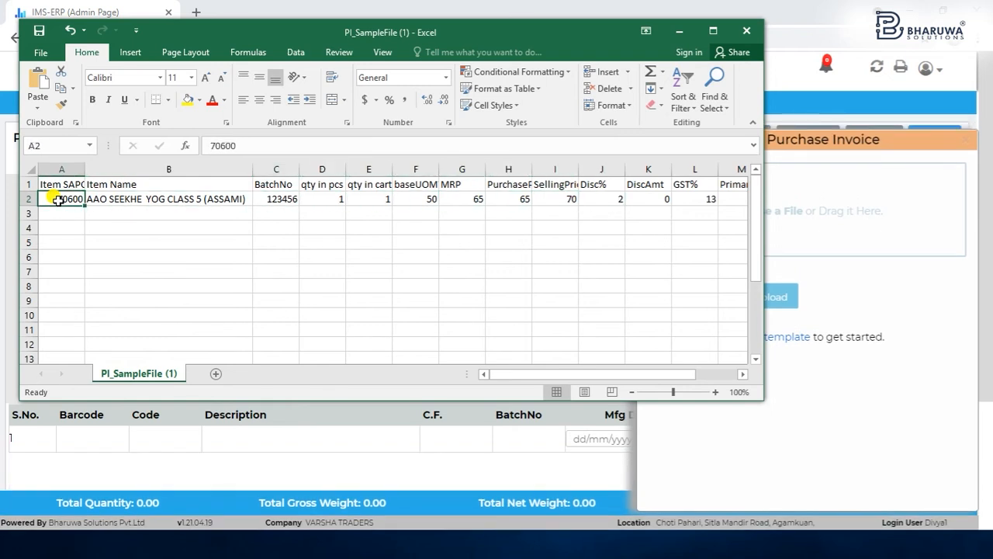
key("Right")
key("Right")
key("Right")
key("Right")
key("Right")
key("Right")
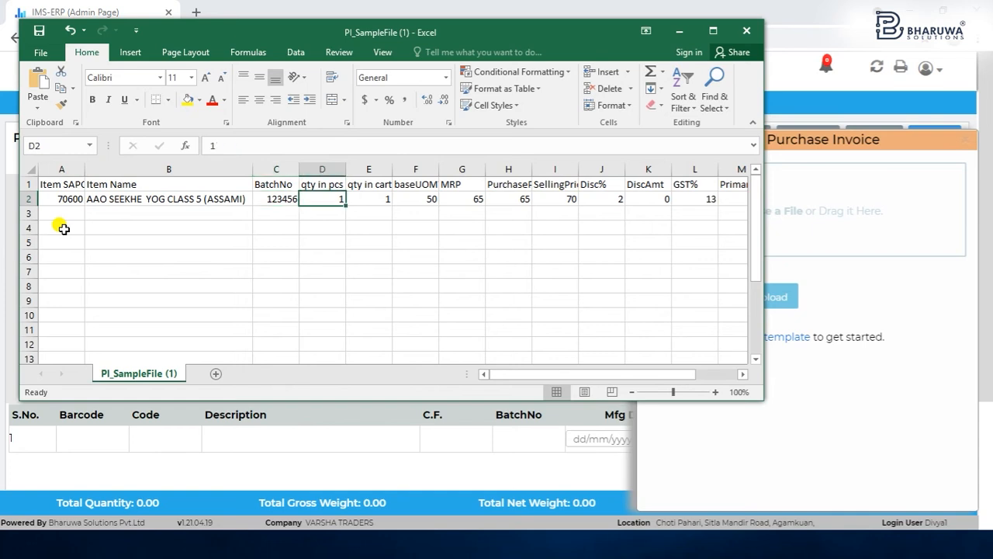
key("Right")
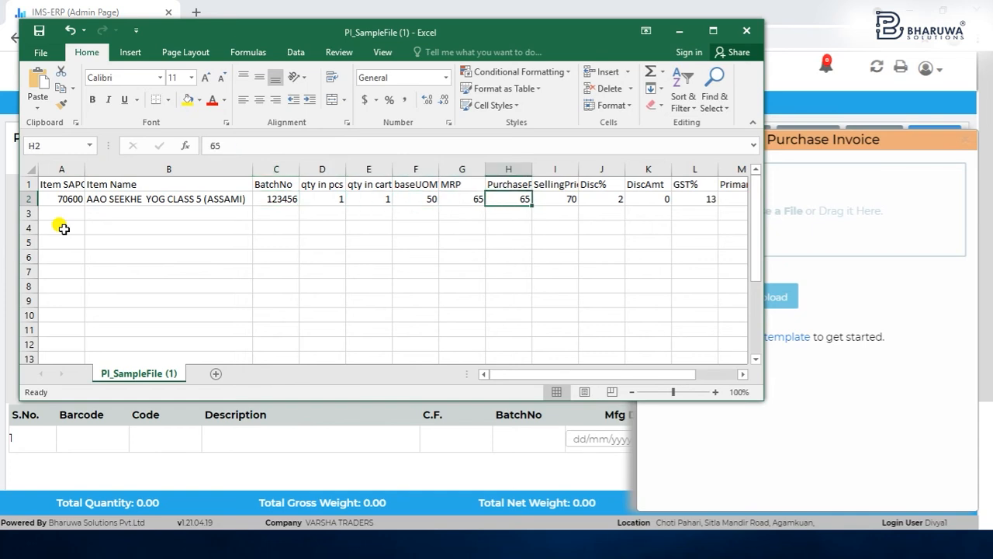
key("Right")
key("Right")
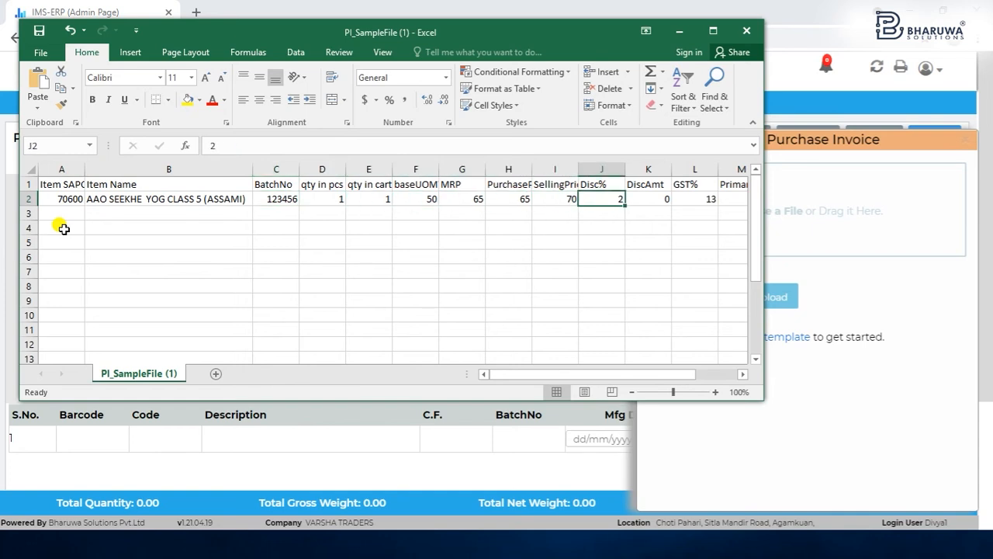
key("Right")
key("Right")
key("Right")
key("Right")
key("Right")
key("Right")
key("Right")
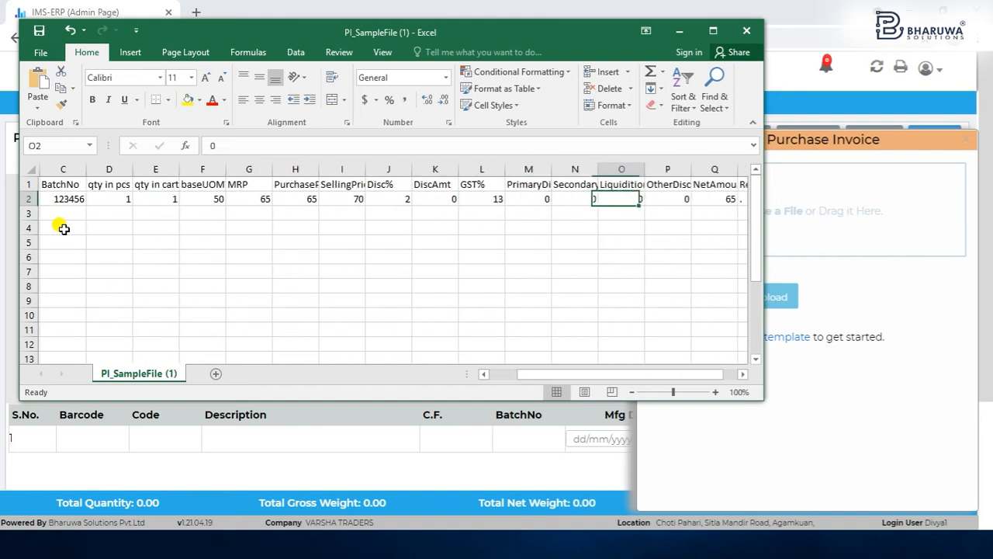
key("Left")
key("Left")
key("Left")
key("Left")
key("Left")
key("Left")
key("Left")
key("Left")
key("Left")
key("Left")
key("Left")
key("Left")
key("Left")
key("Left")
key("Left")
key("Left")
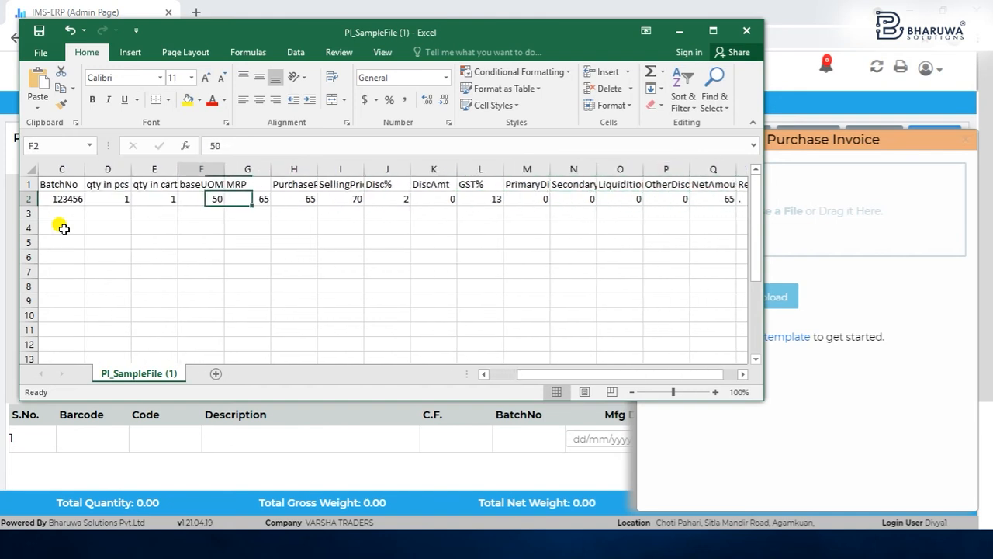
left_click(747, 30)
left_click(508, 289)
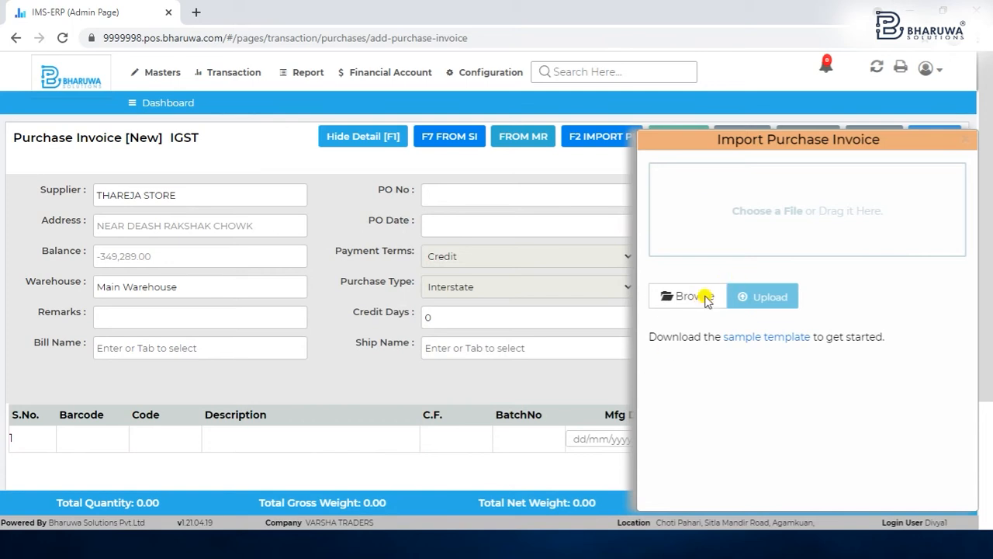
Step: Import PI_SampleFile.csv from the Desktop into the purchase invoice
left_click(706, 298)
left_click(237, 117)
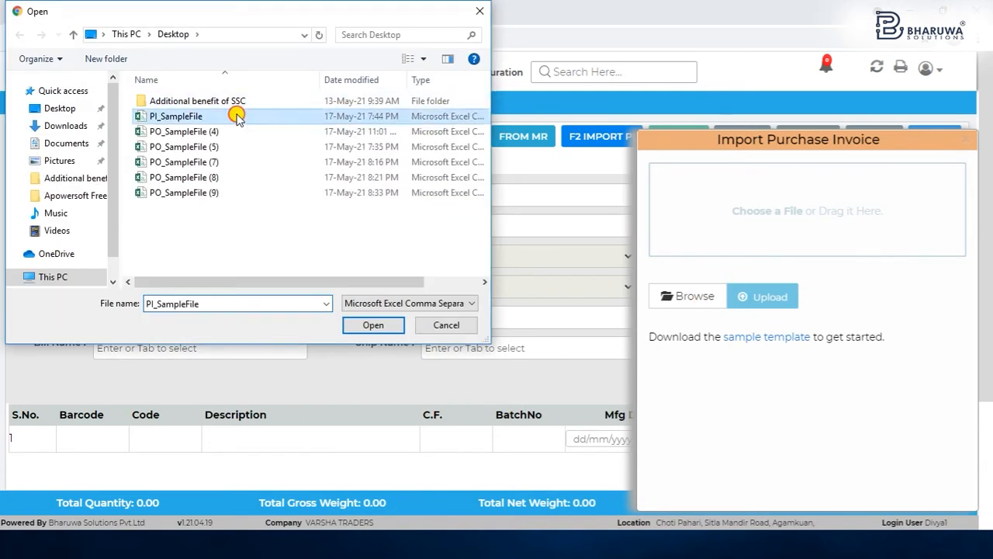
double_click(237, 116)
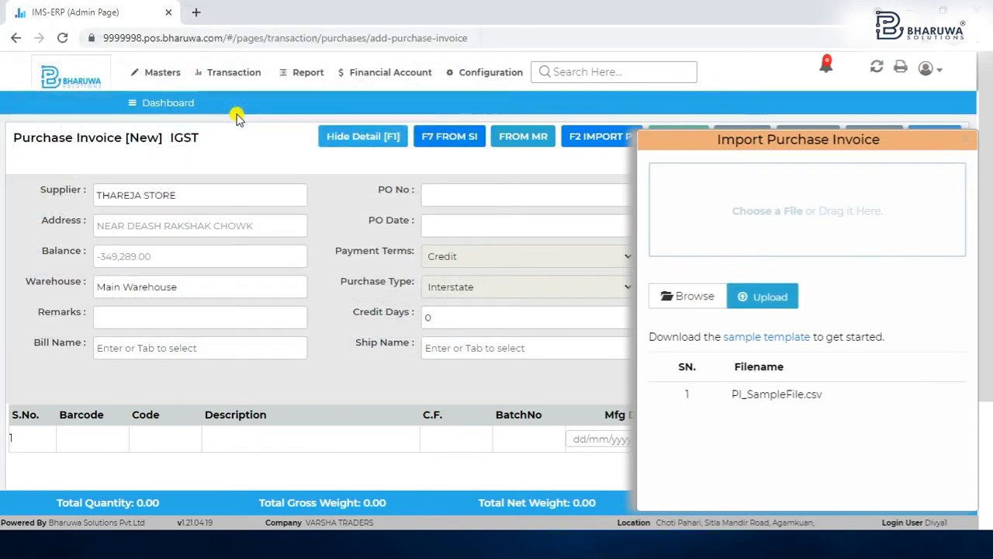
left_click(768, 299)
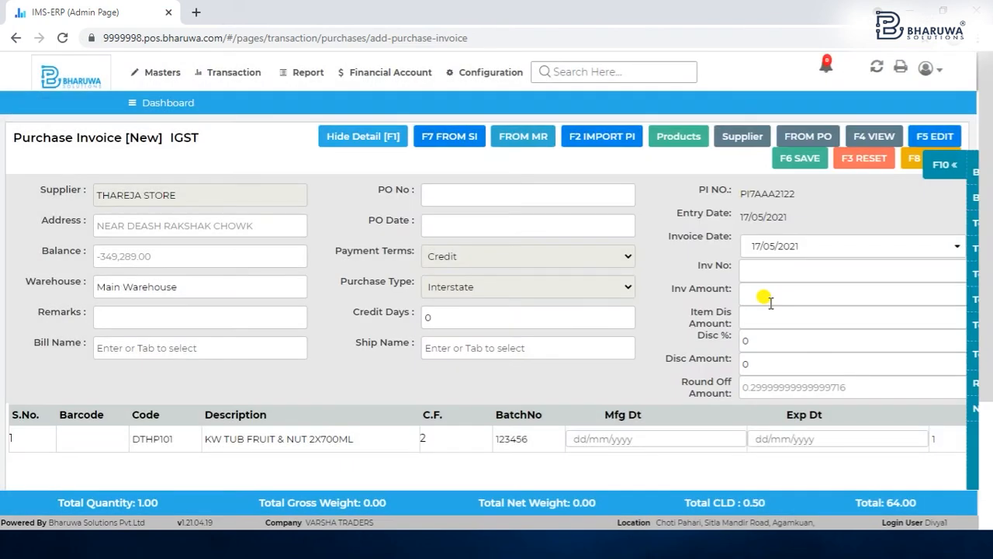
Step: Set the imported purchase invoice's number to 13 and its amount to 64, and save it without printing
left_click(773, 265)
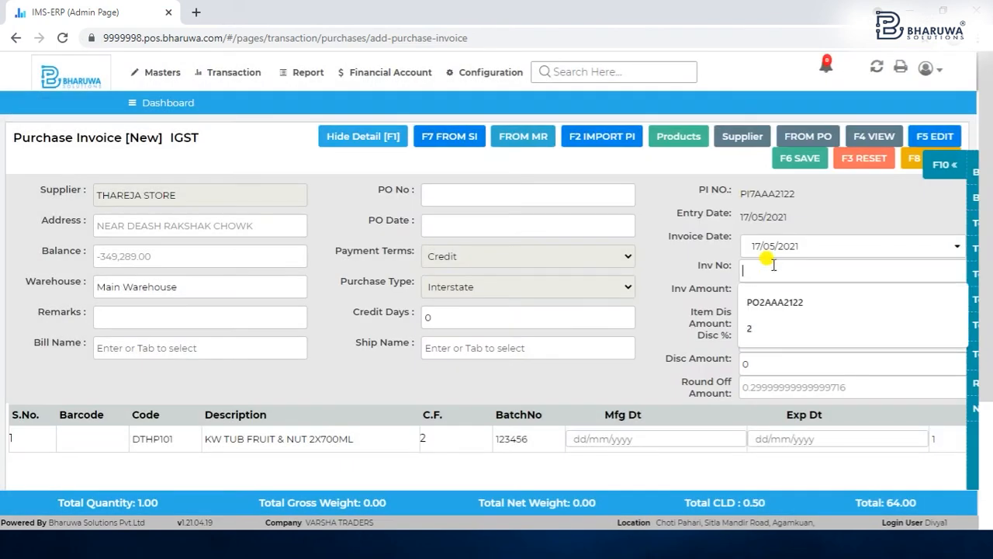
type("13")
left_click(769, 294)
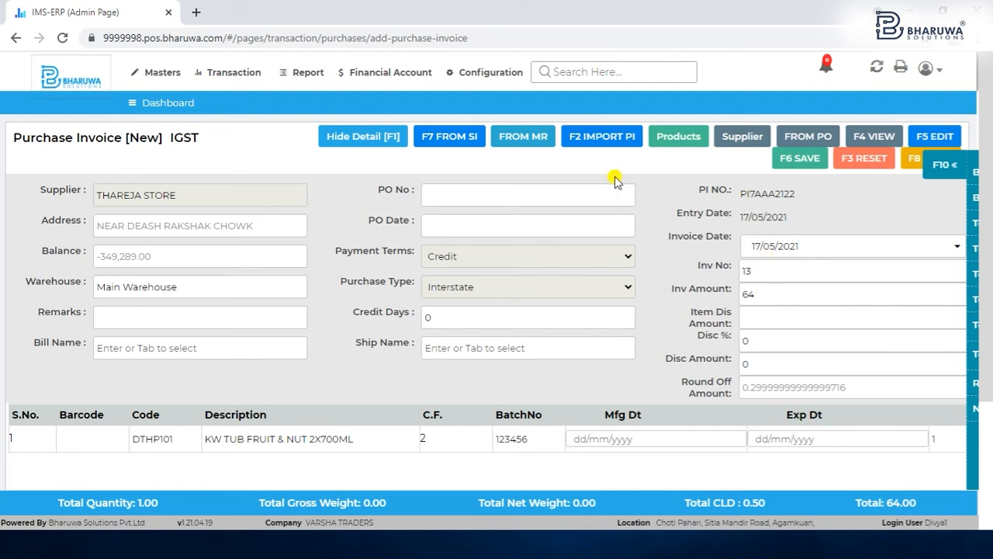
left_click(793, 158)
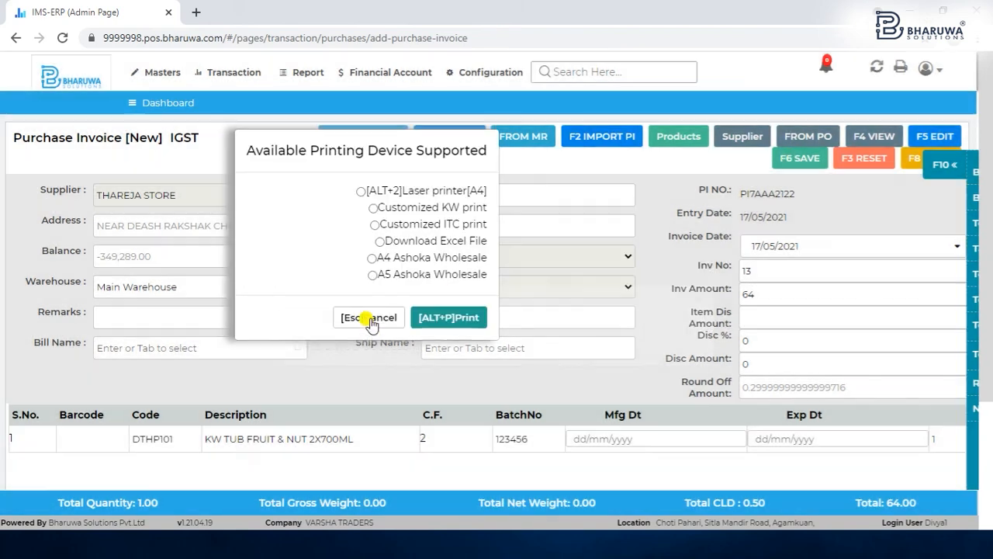
left_click(369, 317)
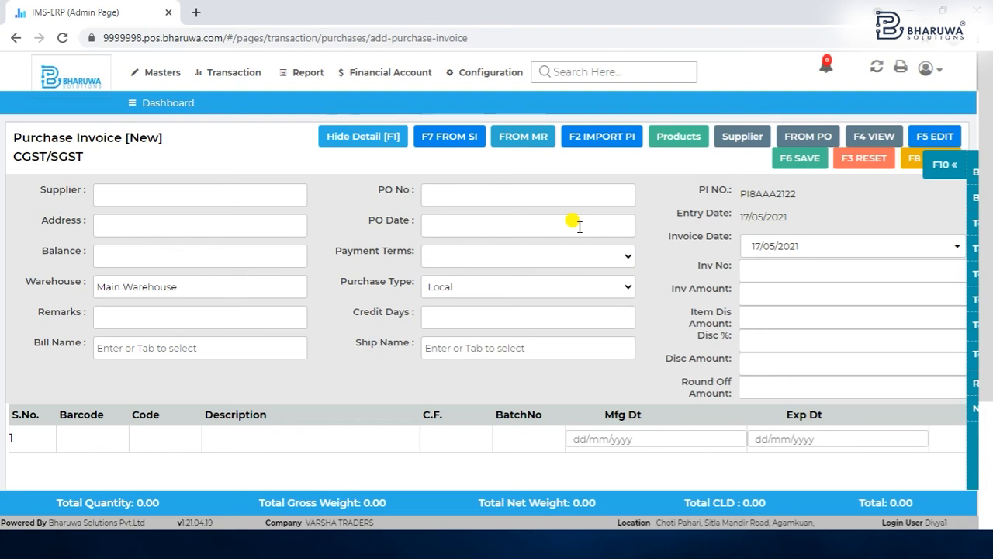
Step: Choose THAREJA STORE as the supplier of the new purchase invoice
left_click(177, 189)
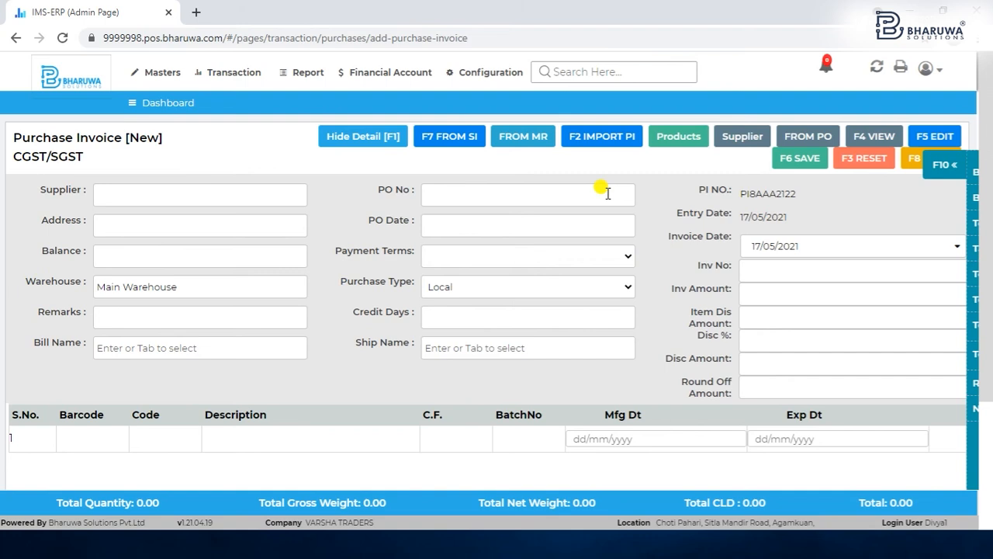
left_click(159, 192)
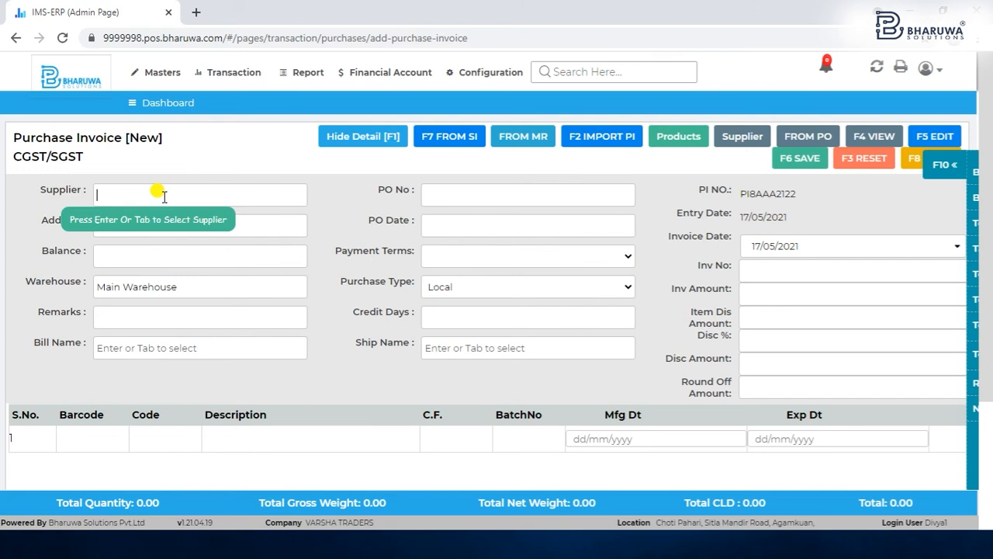
key("Return")
key("Down")
key("Down")
key("Down")
key("Down")
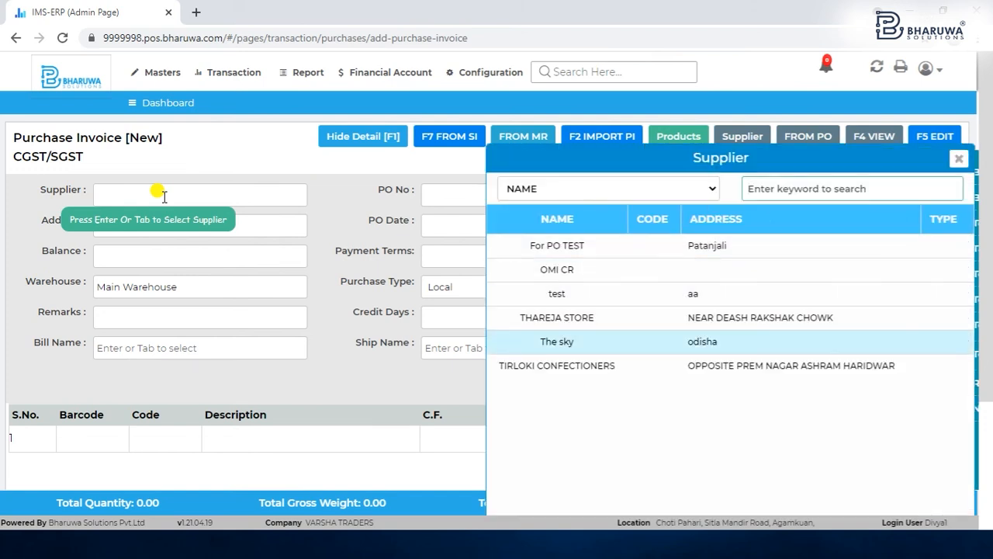
key("Up")
key("Return")
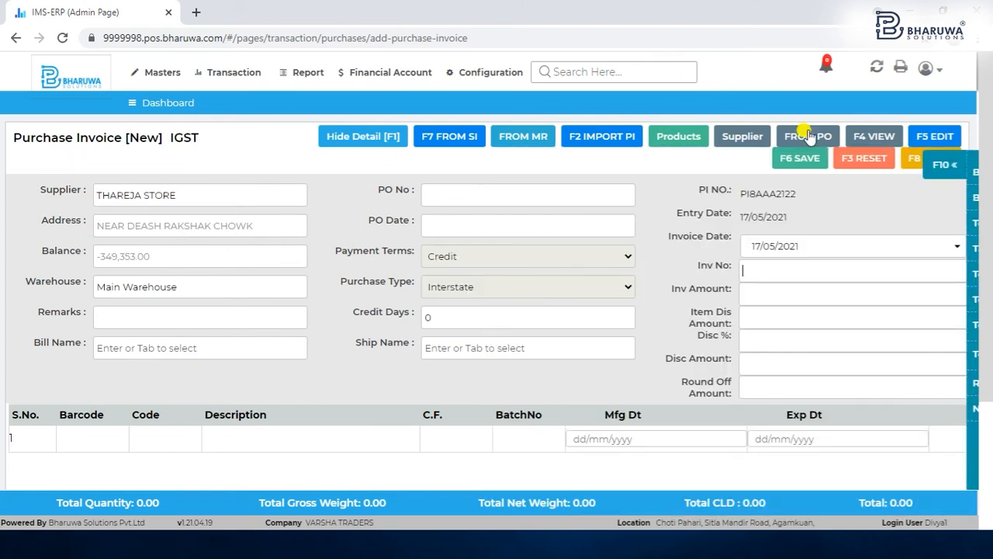
Step: Load the purchase order dated 2021-05-17 into the invoice and save it with invoice amount 88, without printing
left_click(809, 136)
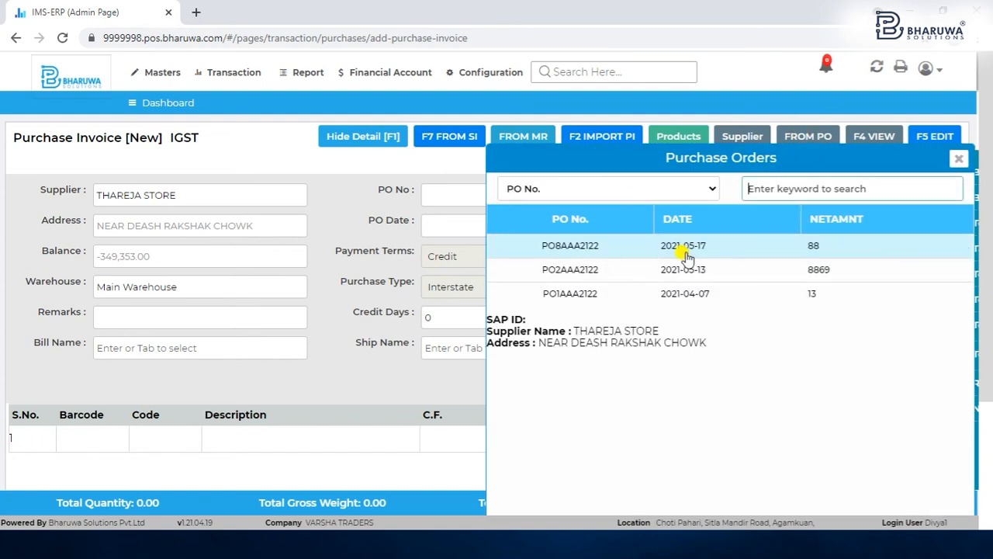
left_click(669, 245)
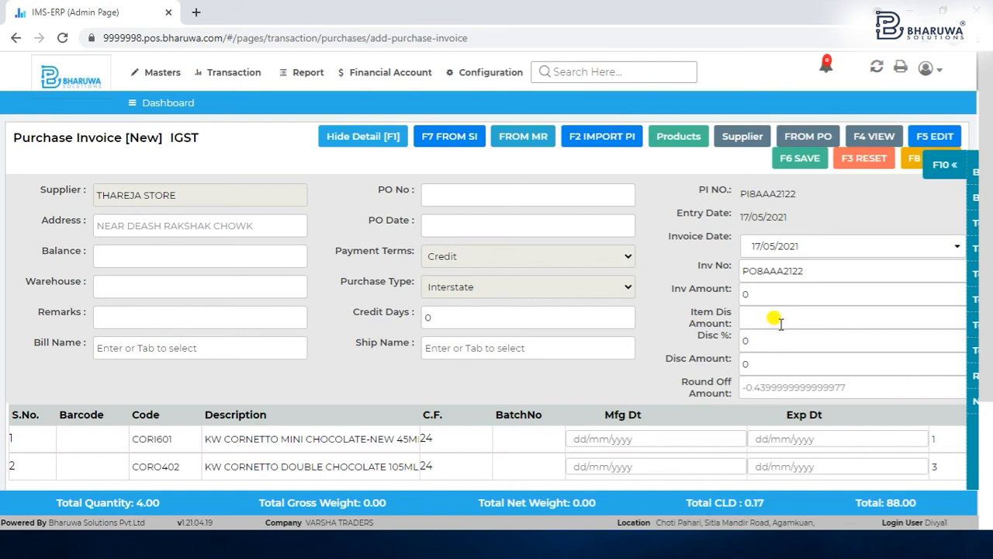
left_click(766, 294)
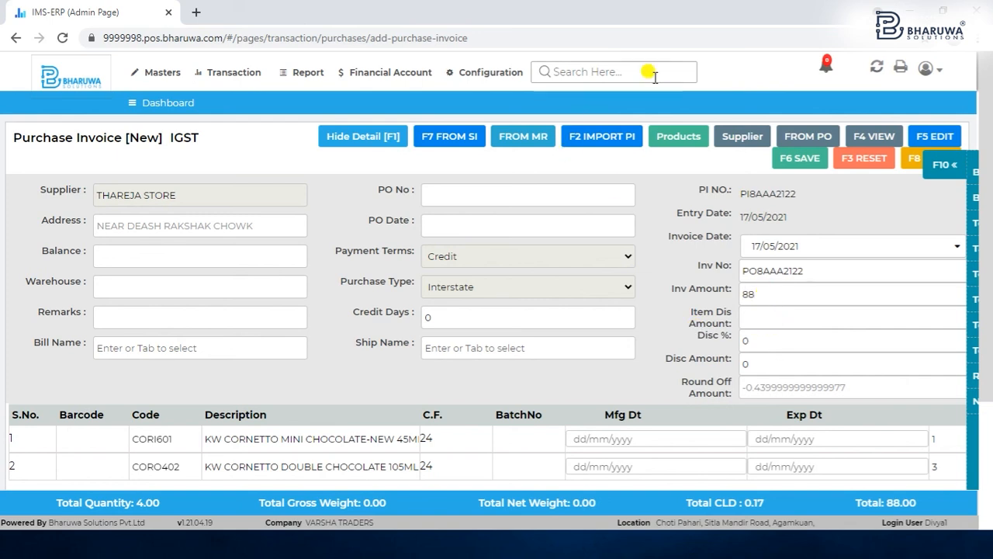
left_click(780, 161)
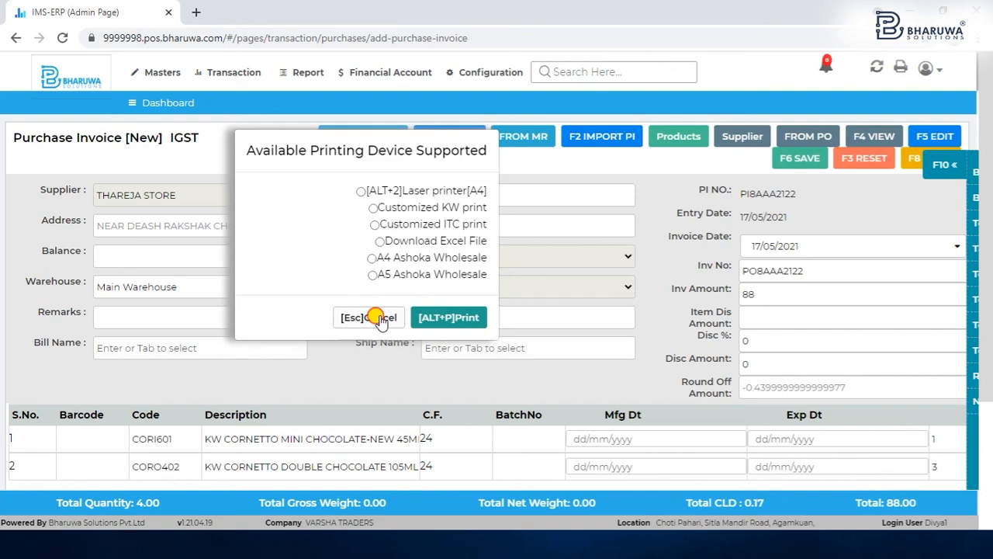
left_click(389, 316)
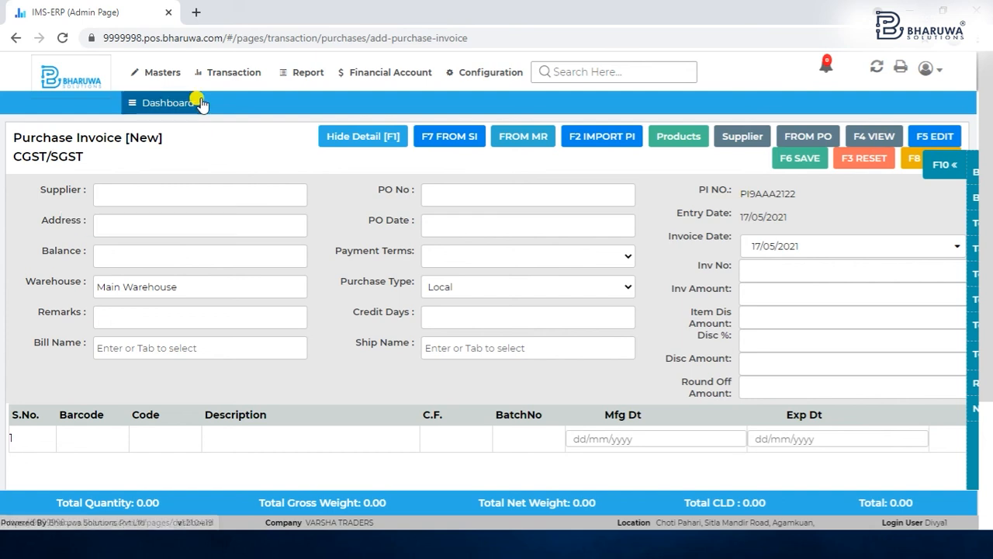
Step: Start a new purchase return and choose the 2021-05-17 credit bill of 8869 as its reference bill
left_click(233, 74)
left_click(231, 103)
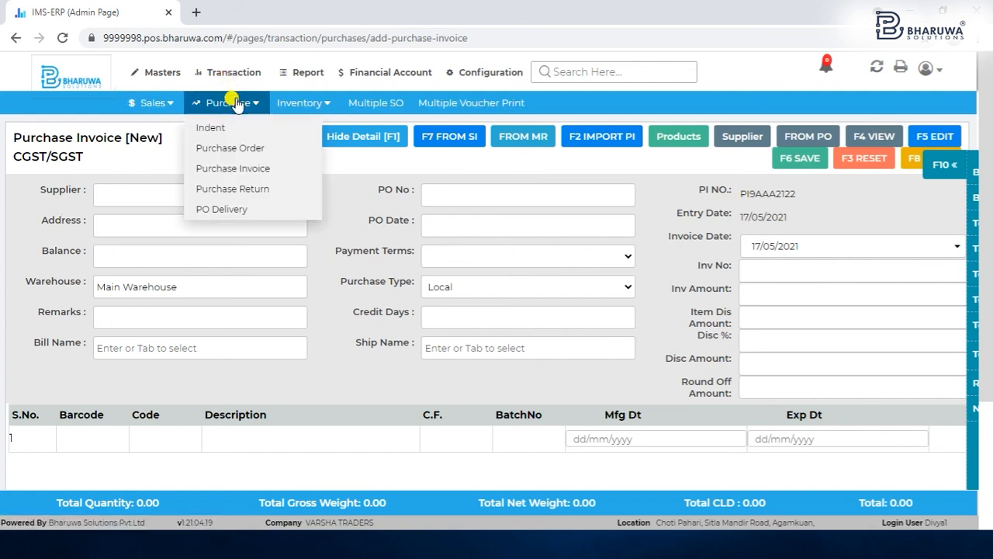
left_click(230, 194)
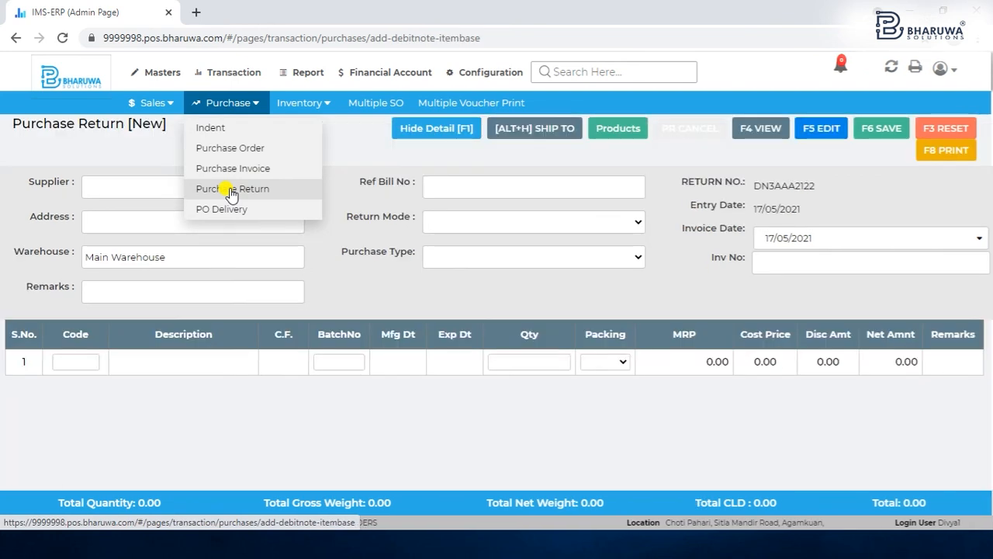
left_click(444, 190)
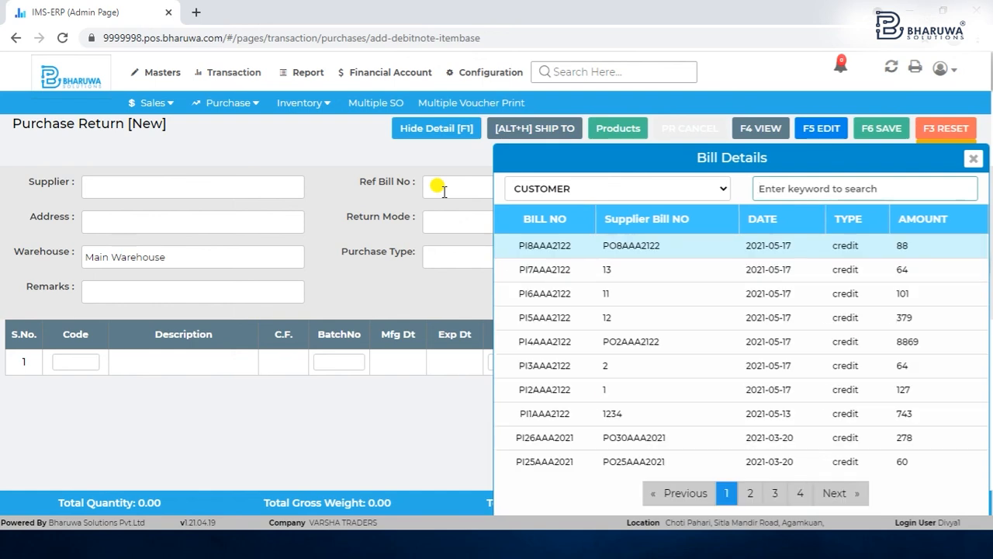
key("Down")
key("Down")
key("Down")
key("Down")
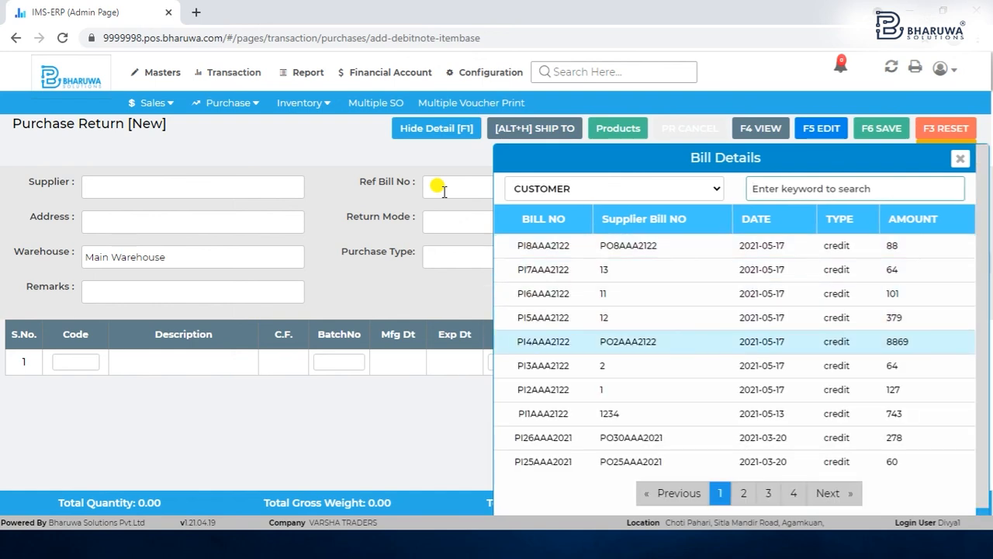
key("Down")
key("Up")
key("Return")
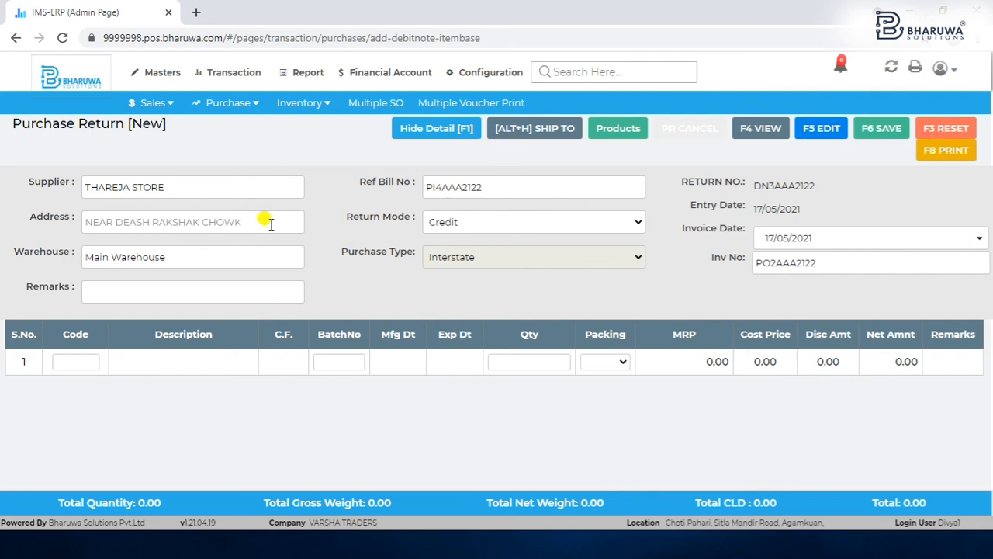
Step: Add item COTF201, KW CORNETTO CHOKISSIMO 110ML, to the purchase return with a quantity of 2 PCS and save the return
left_click(72, 362)
key("Return")
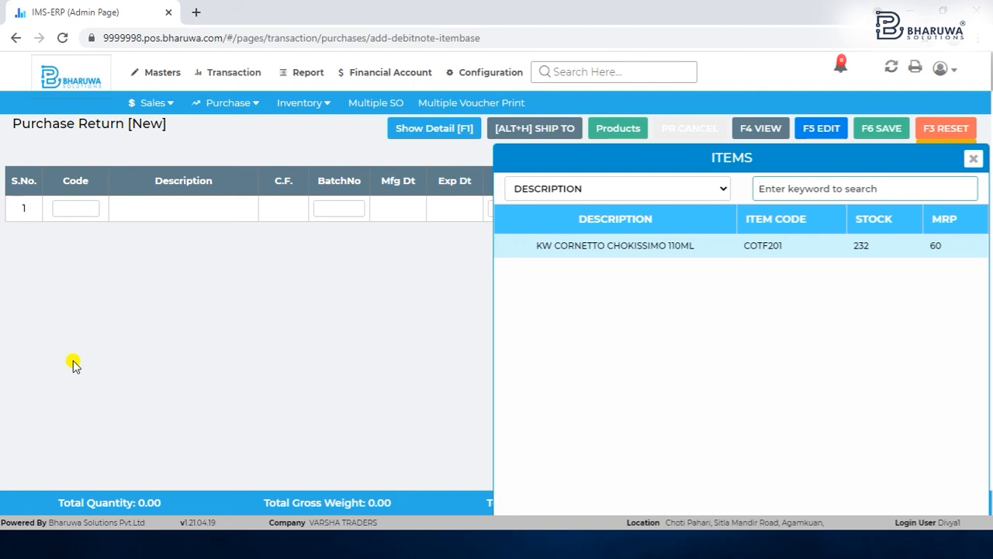
key("Return")
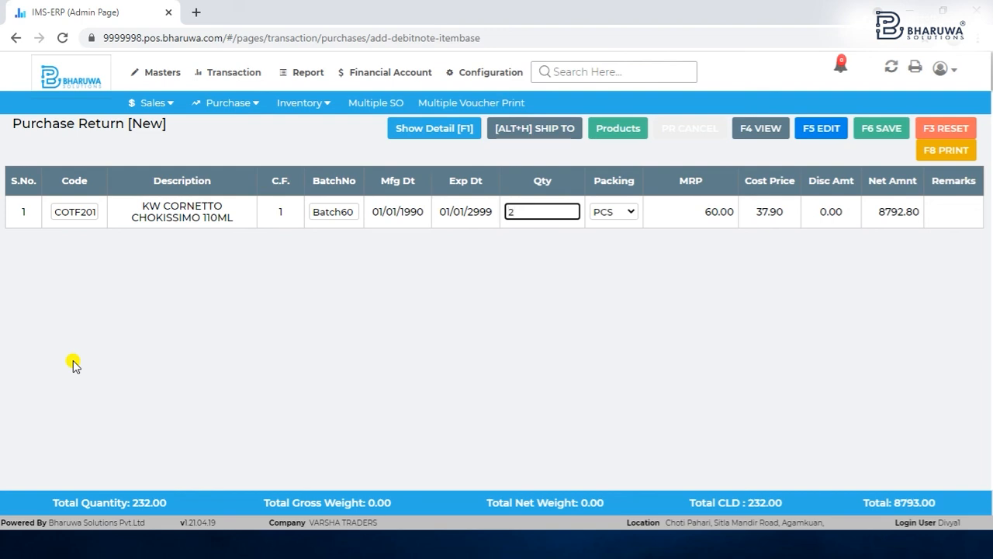
type("2")
key("Return")
key("Return")
key("Return")
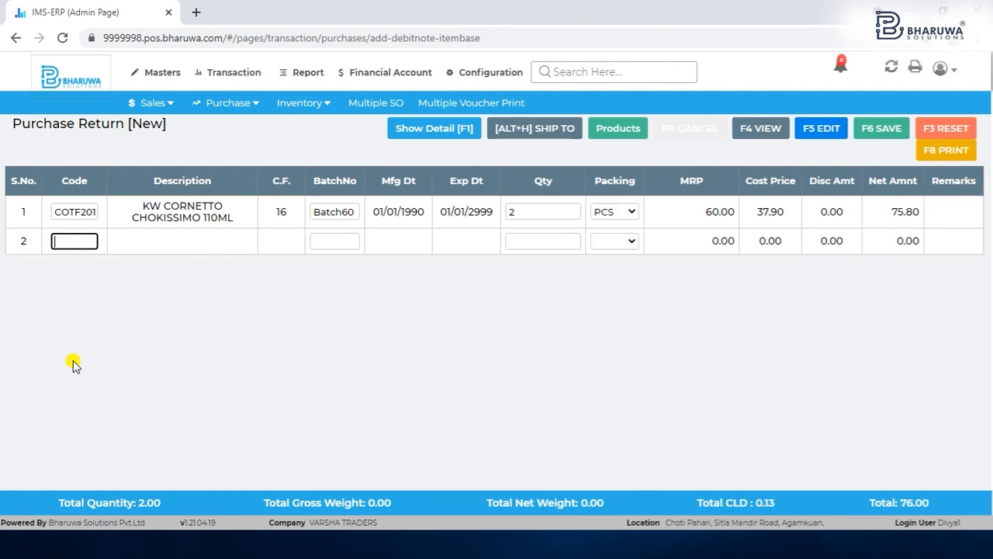
left_click(875, 132)
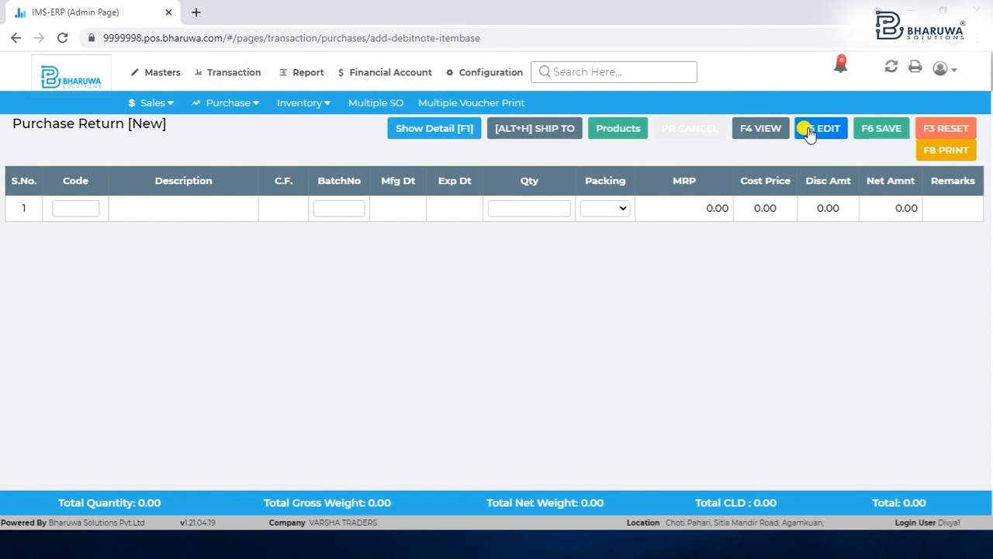
left_click(227, 103)
left_click(247, 192)
left_click(230, 104)
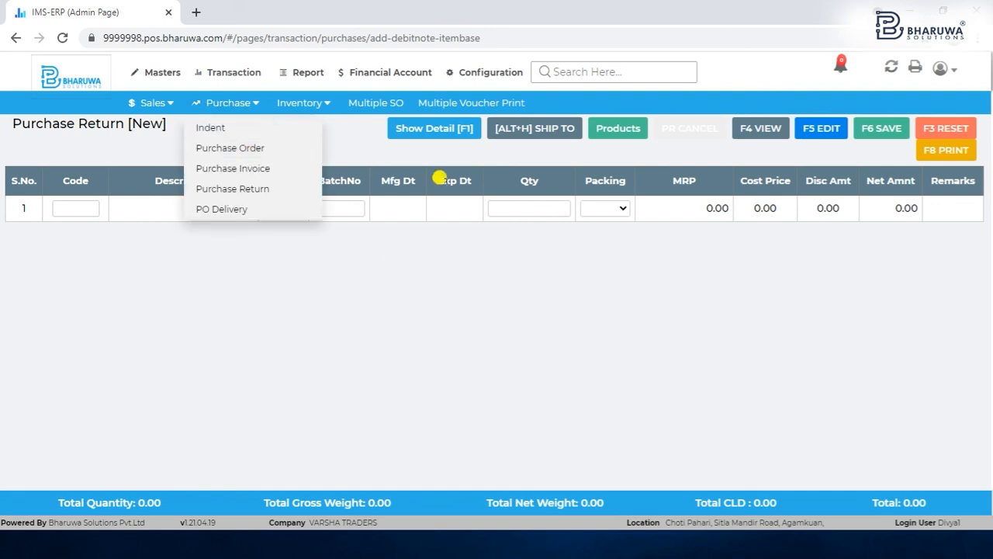
left_click(440, 315)
left_click(238, 103)
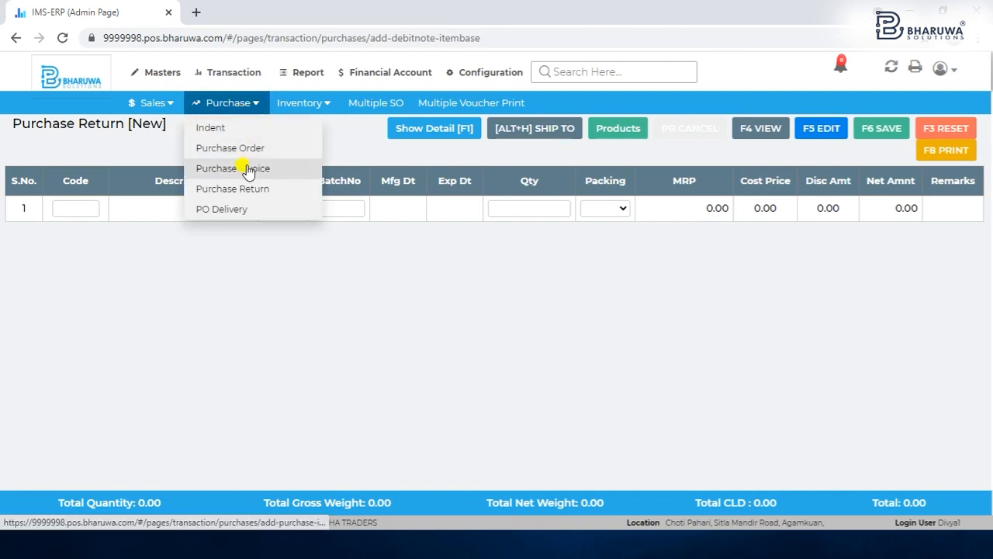